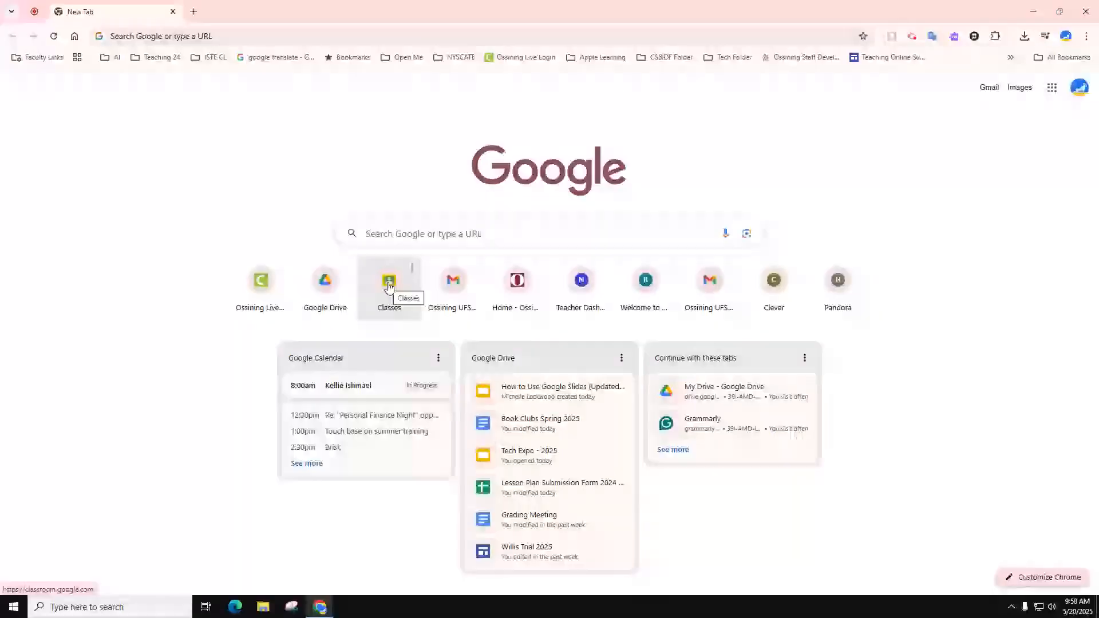
Step: Open Google Classroom and look through the list of classes
left_click(388, 286)
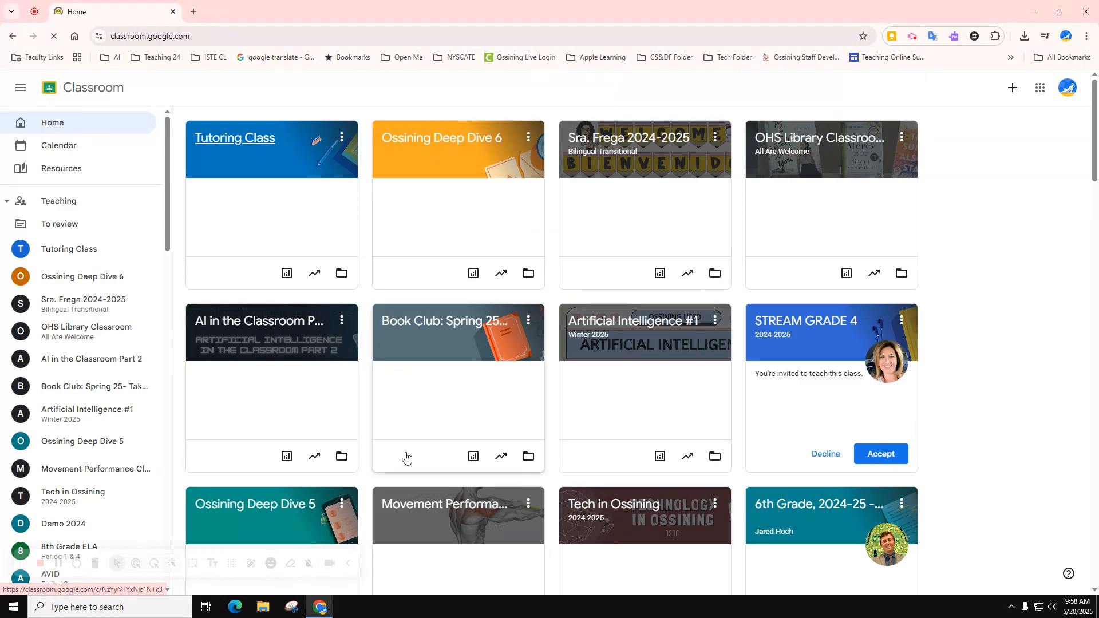
scroll(406, 458, "down", 12)
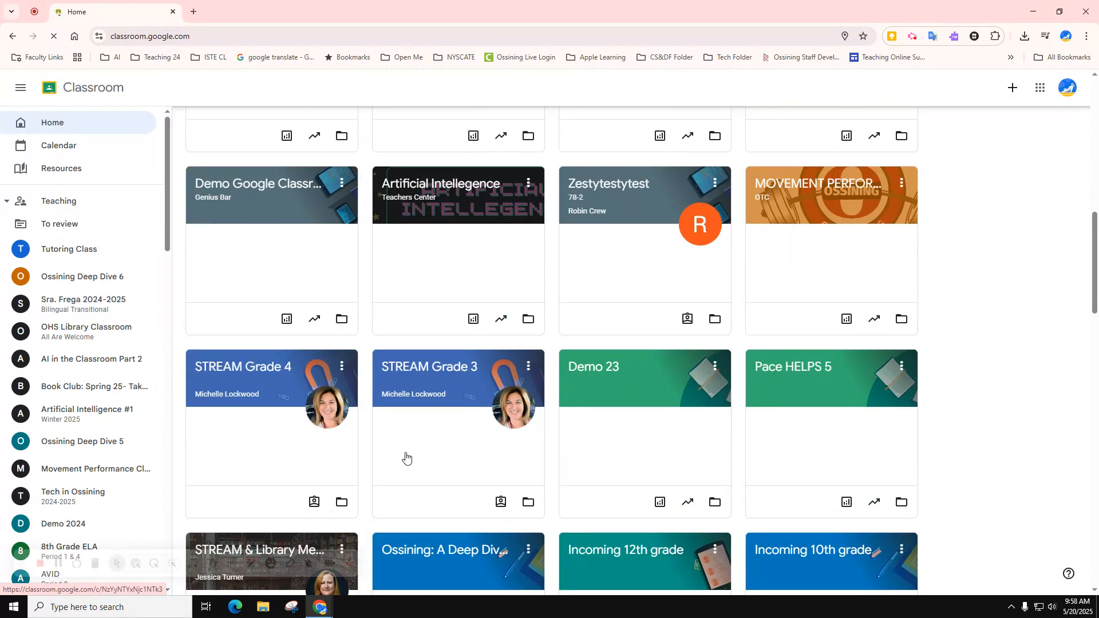
scroll(406, 458, "up", 12)
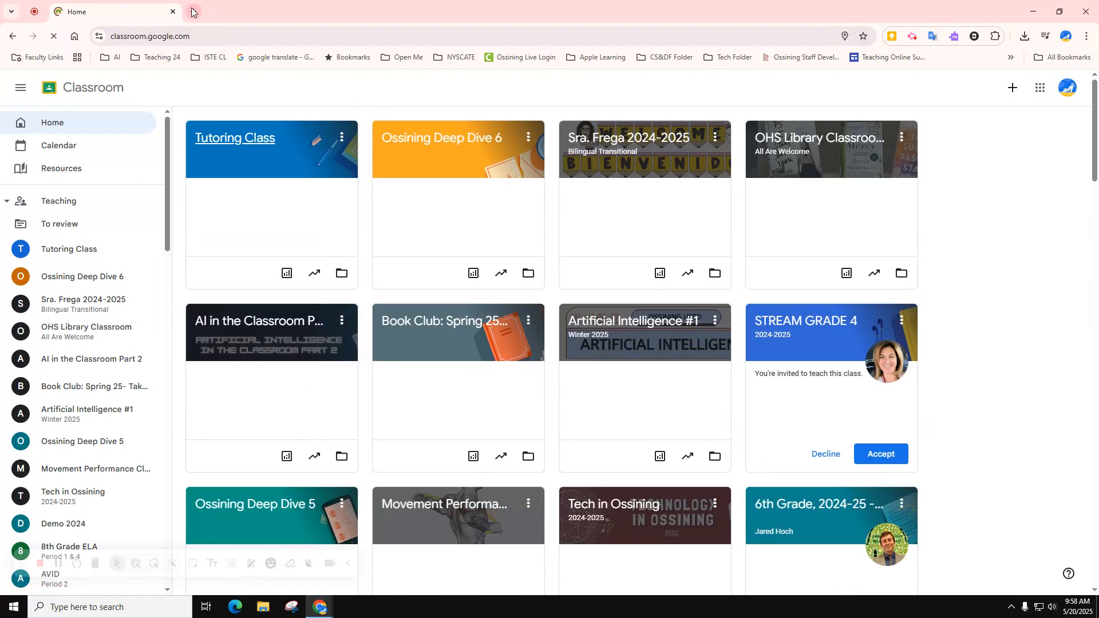
Step: Open Google Drive in a new browser tab and create a blank Google Slides presentation
left_click(193, 12)
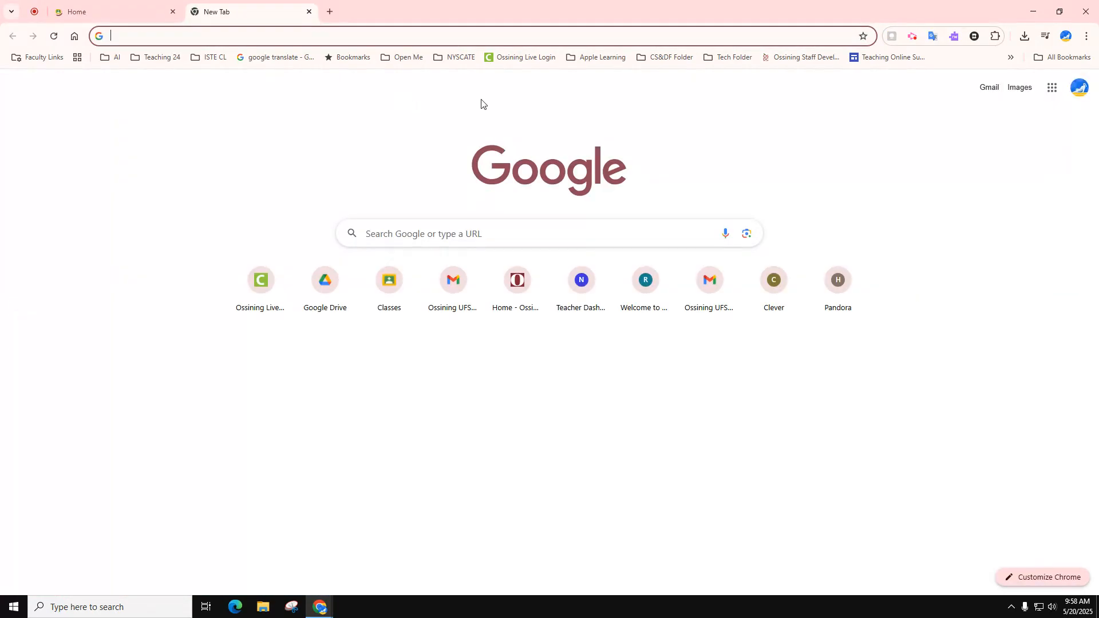
left_click(1053, 89)
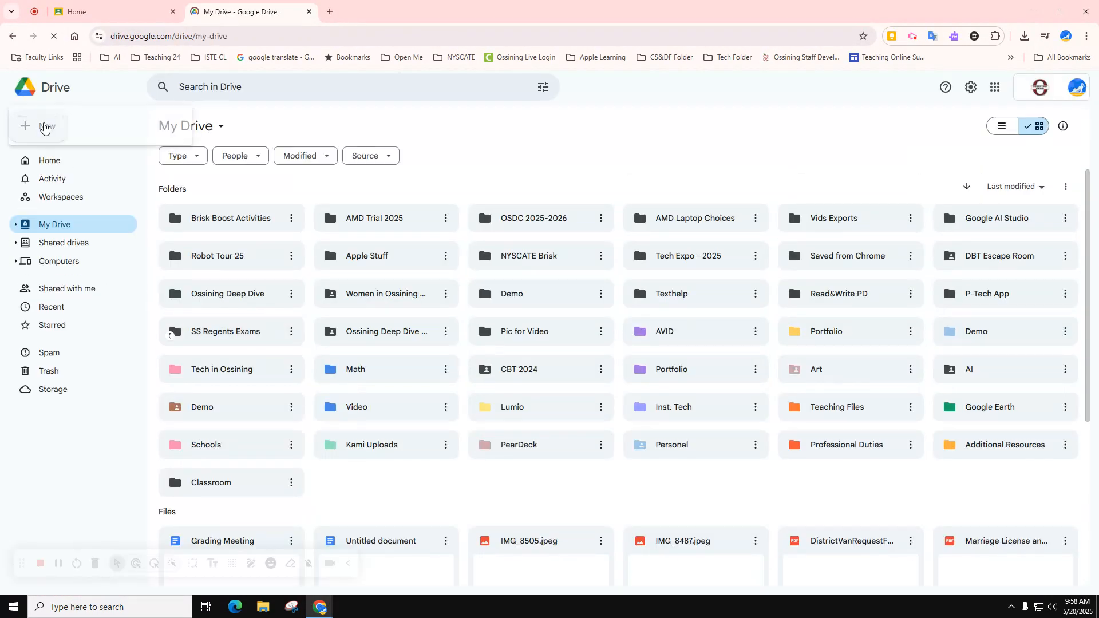
left_click(45, 127)
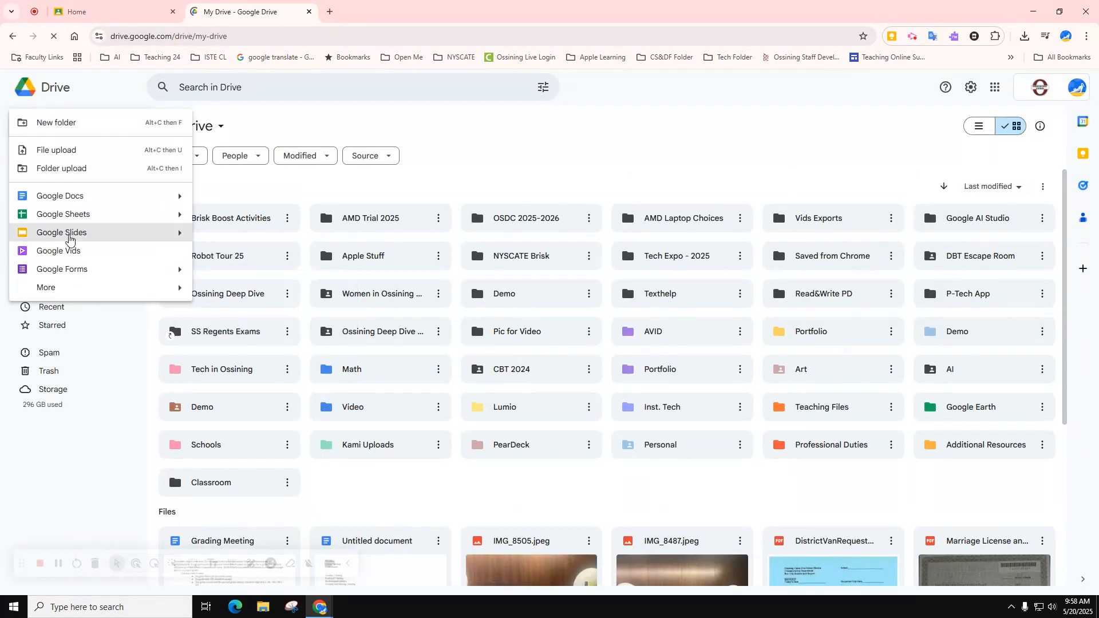
left_click(70, 238)
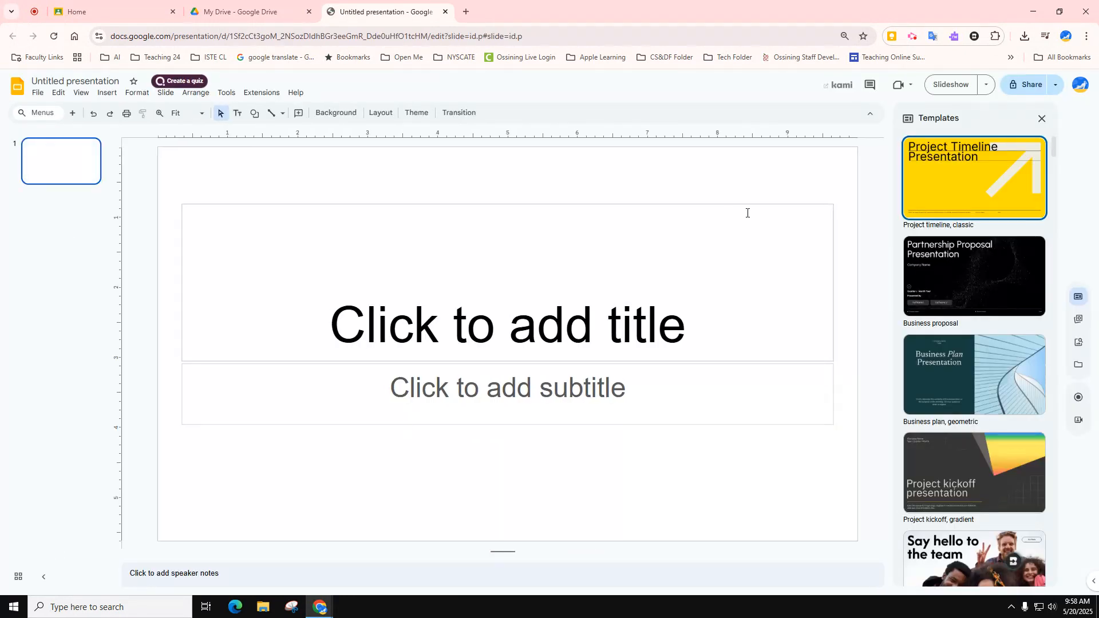
Step: Browse the presentation templates and open the Agenda template's set of slides
scroll(946, 269, "down", 3)
scroll(946, 269, "down", 10)
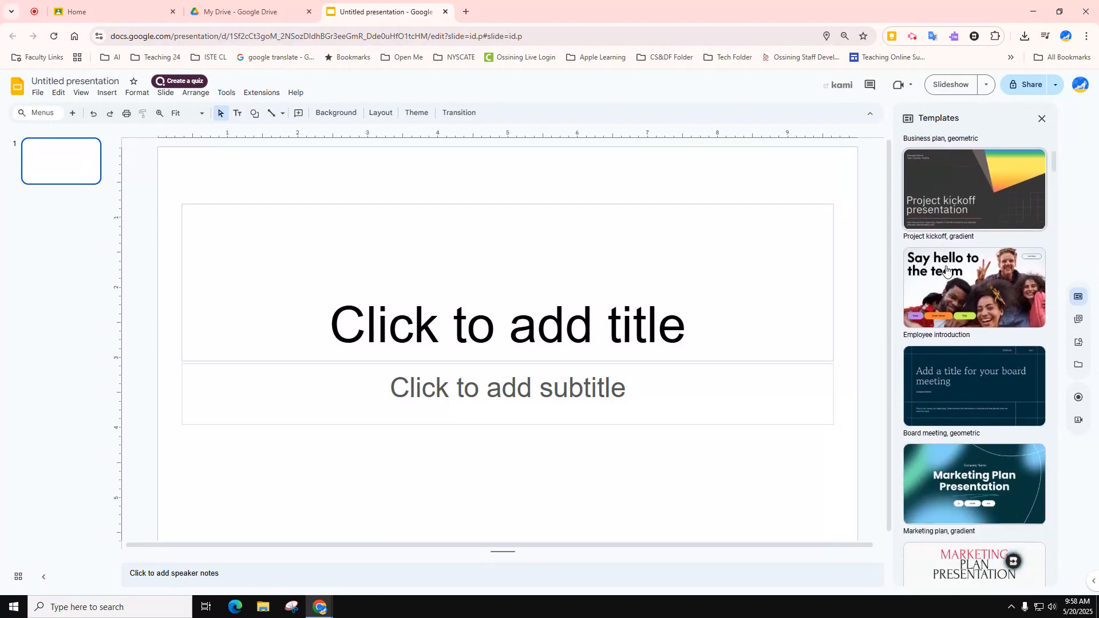
scroll(946, 269, "down", 10)
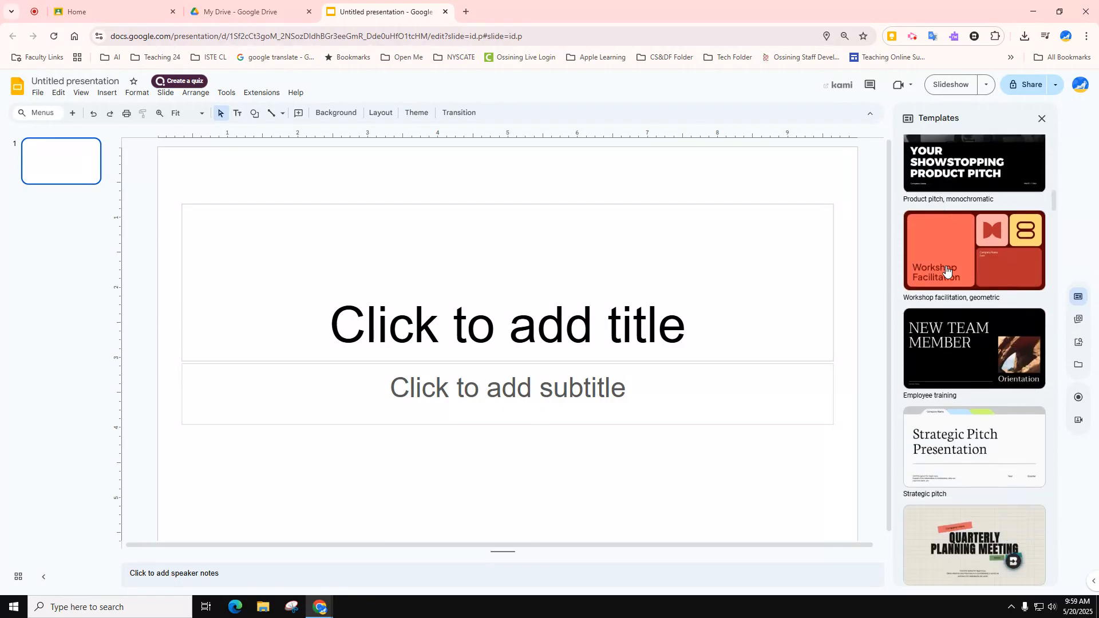
scroll(943, 280, "down", 3)
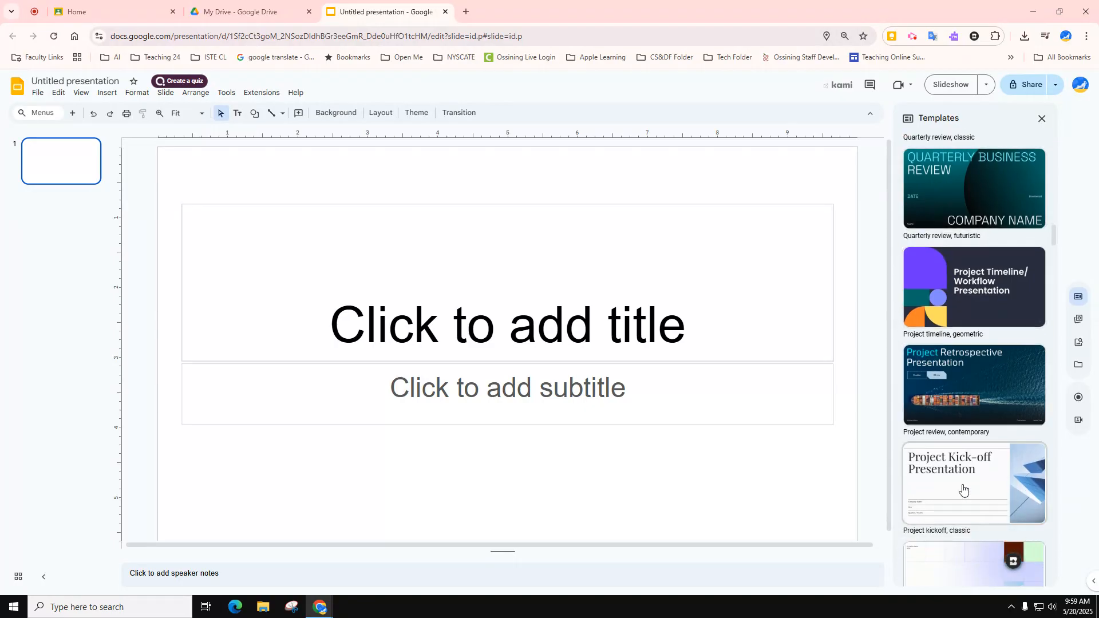
scroll(962, 489, "up", 8)
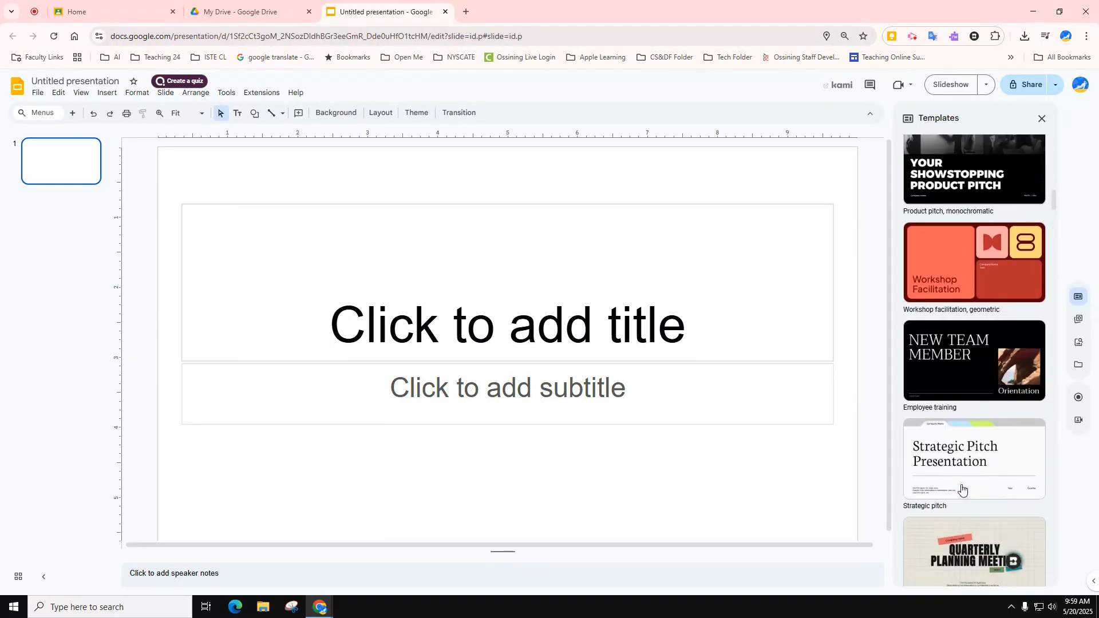
scroll(960, 495, "down", 8)
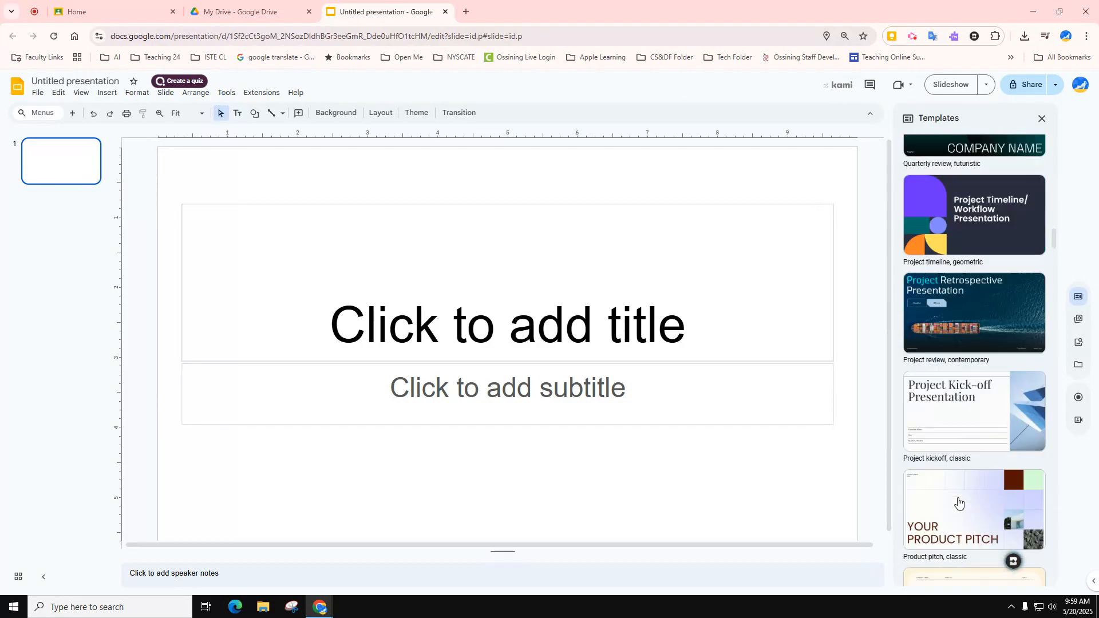
scroll(959, 502, "down", 8)
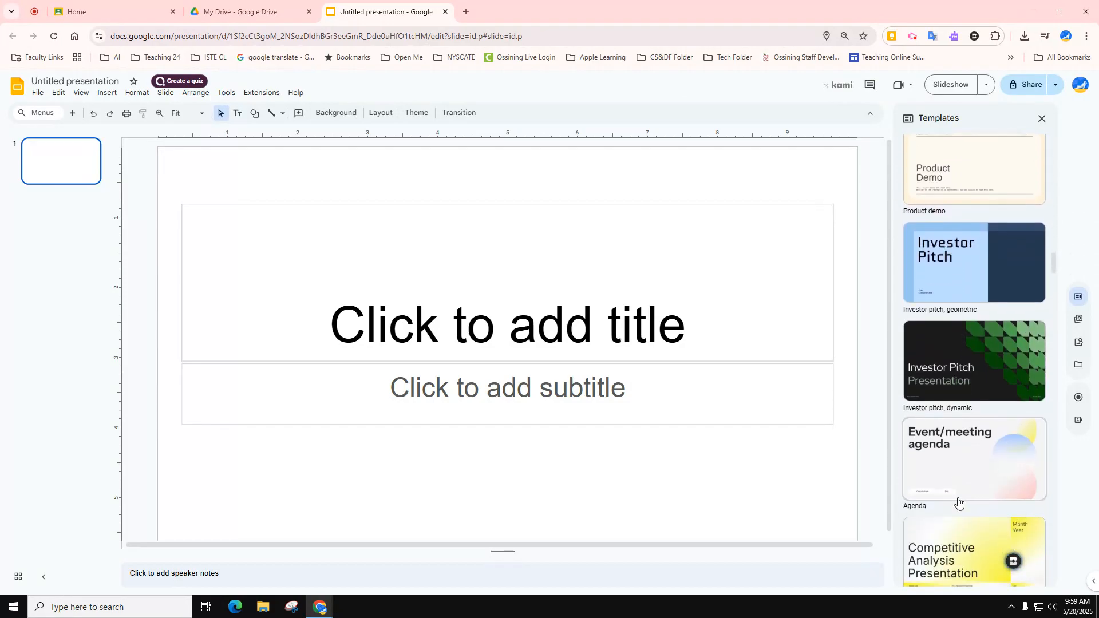
scroll(958, 502, "down", 3)
left_click(956, 289)
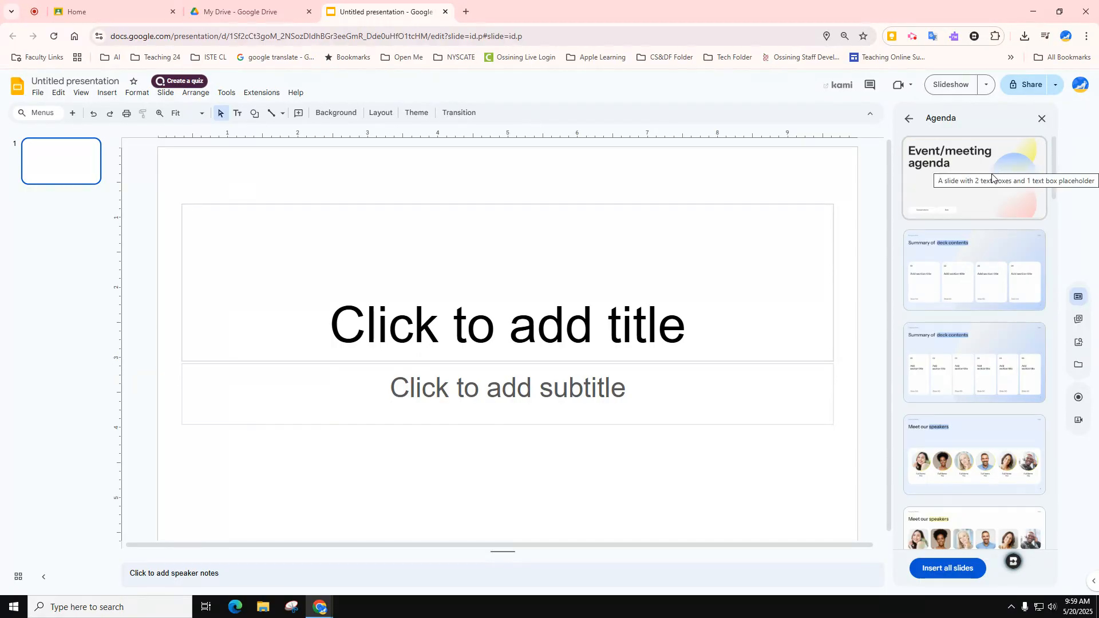
Step: Insert the "Event/meeting agenda" title slide and the "Let's get started" slide from the Agenda template
scroll(968, 295, "down", 10)
scroll(965, 307, "up", 10)
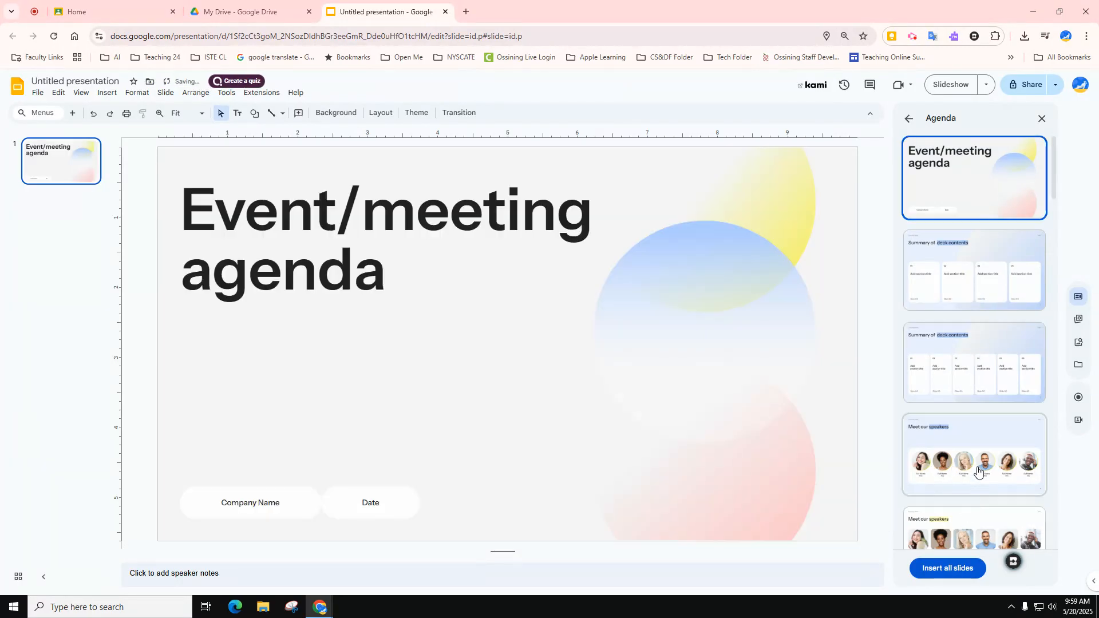
scroll(980, 462, "down", 5)
left_click(968, 341)
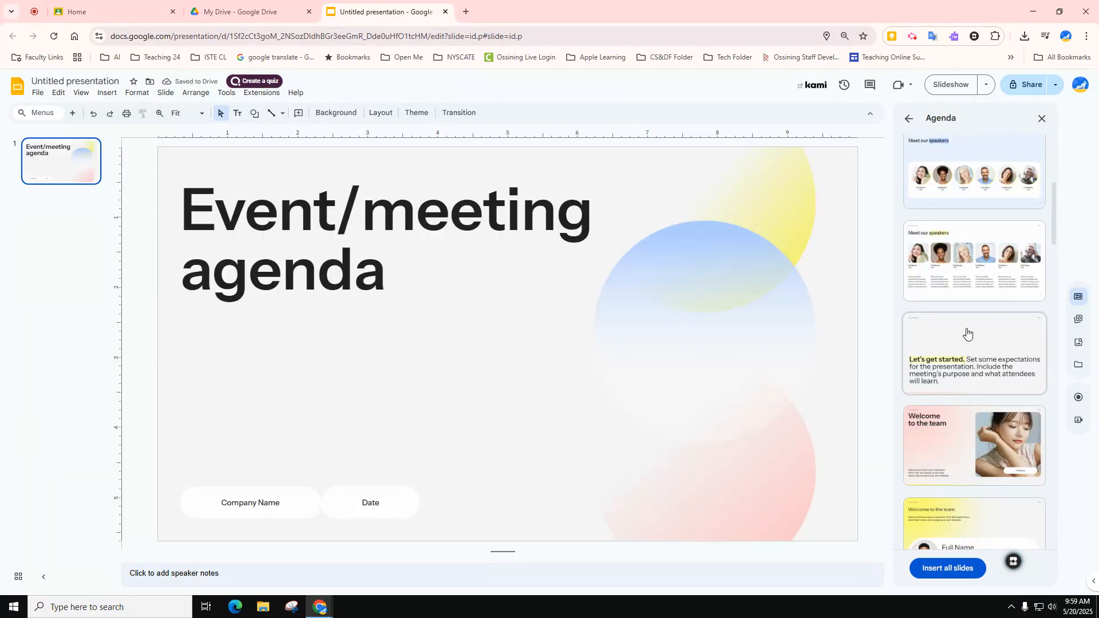
Step: Insert the "Welcome to the team" slide with the large portrait photo from the Agenda template
scroll(962, 366, "up", 4)
scroll(962, 366, "down", 8)
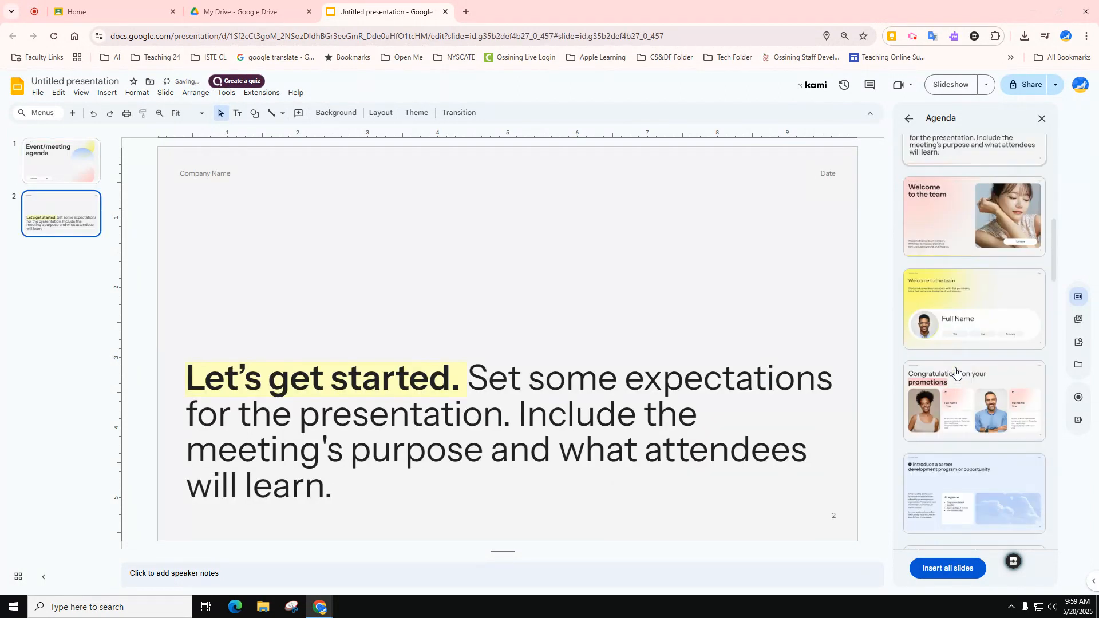
left_click(934, 234)
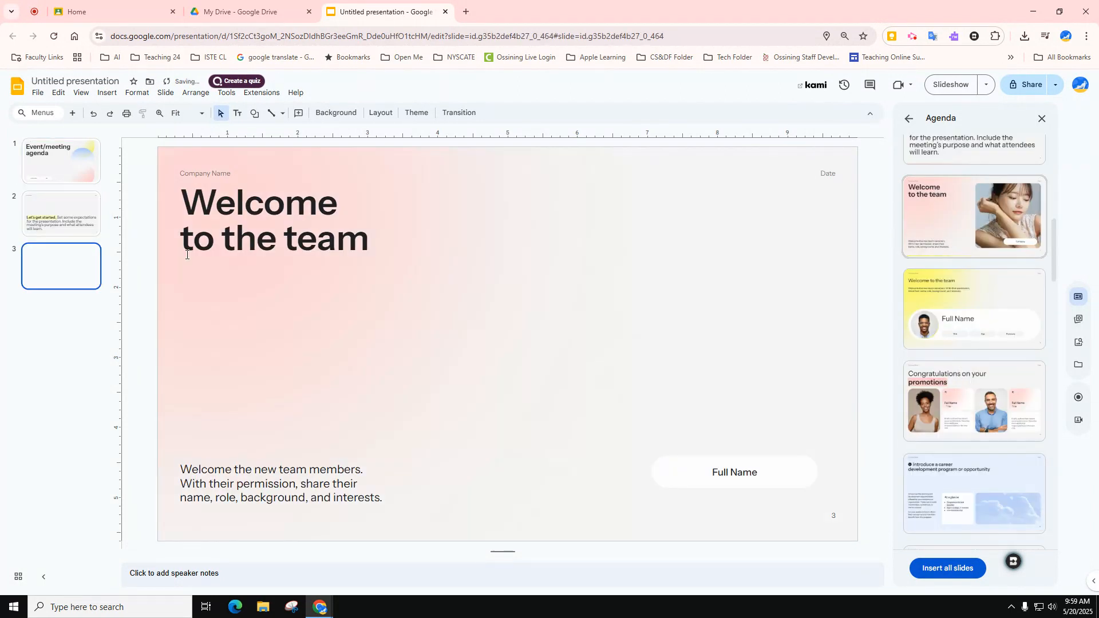
Step: Insert two "Highlight a current project" slides, the dark forest one and the short-text cable car one, and close the templates
scroll(973, 443, "down", 10)
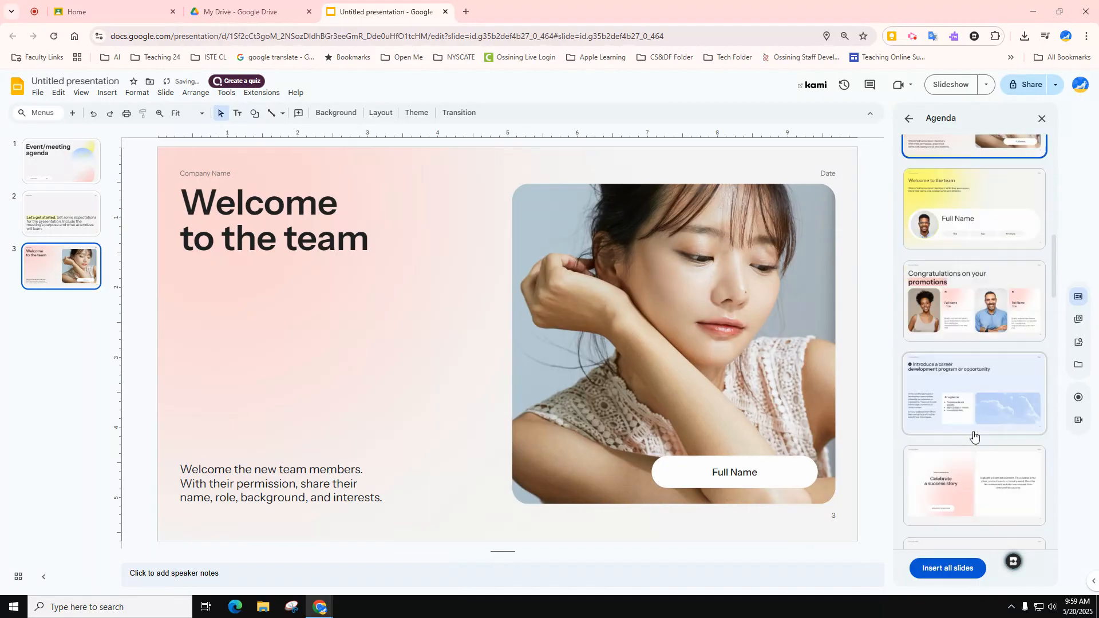
scroll(964, 444, "down", 1)
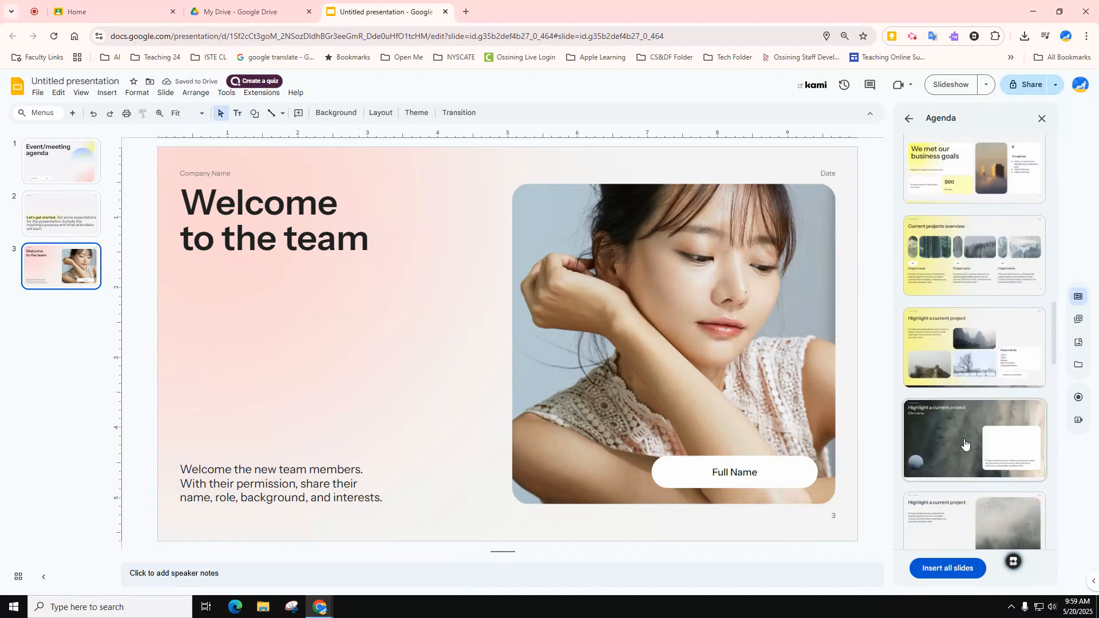
left_click(956, 445)
scroll(956, 445, "down", 3)
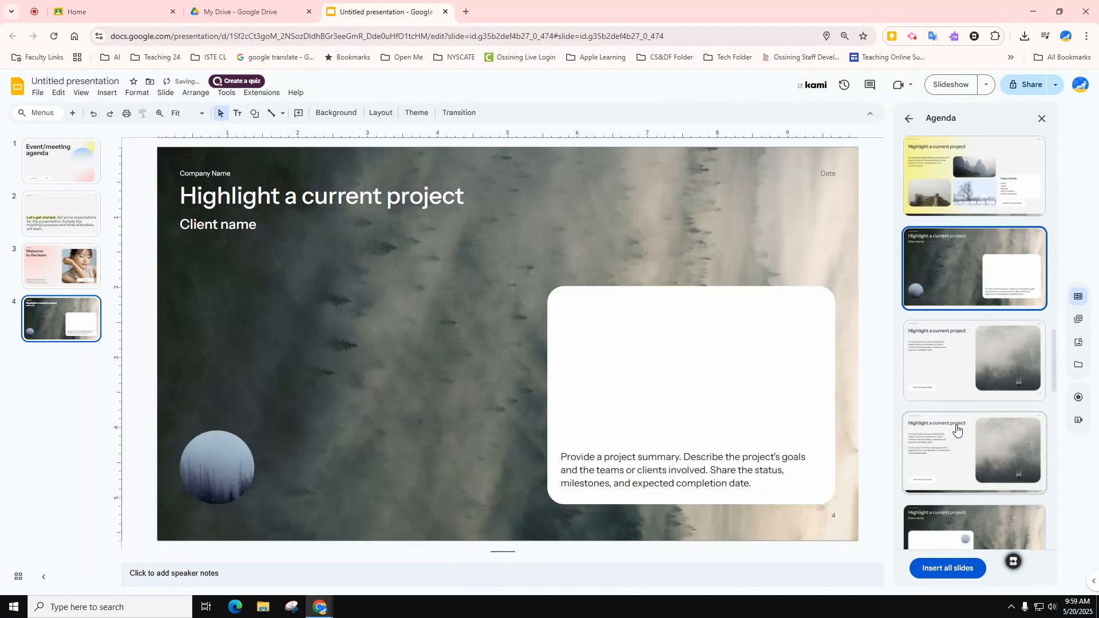
left_click(935, 372)
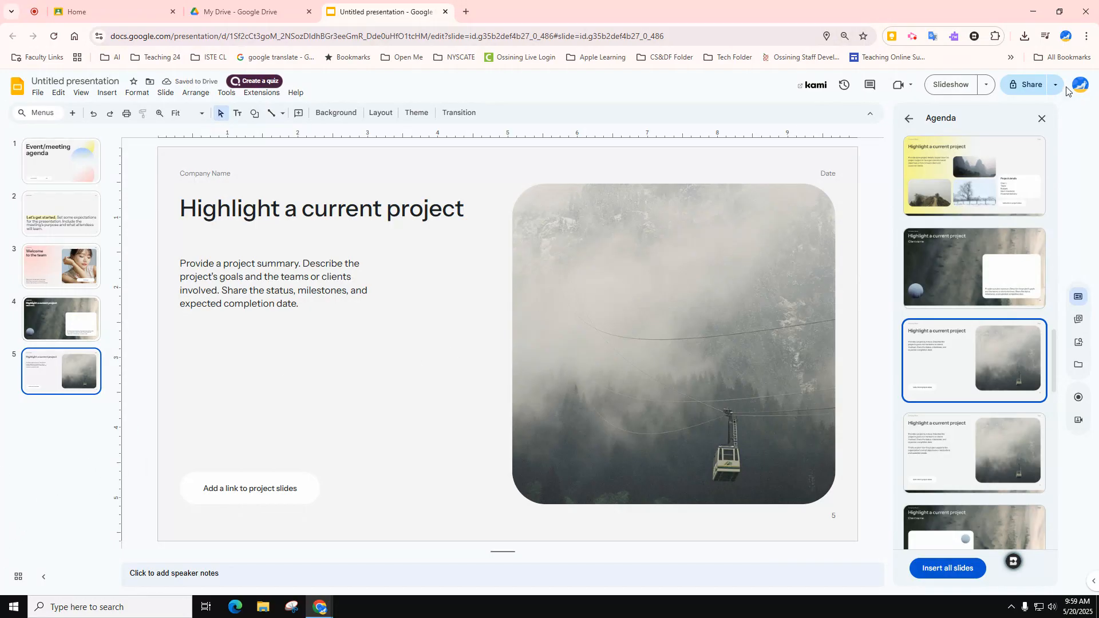
left_click(1041, 118)
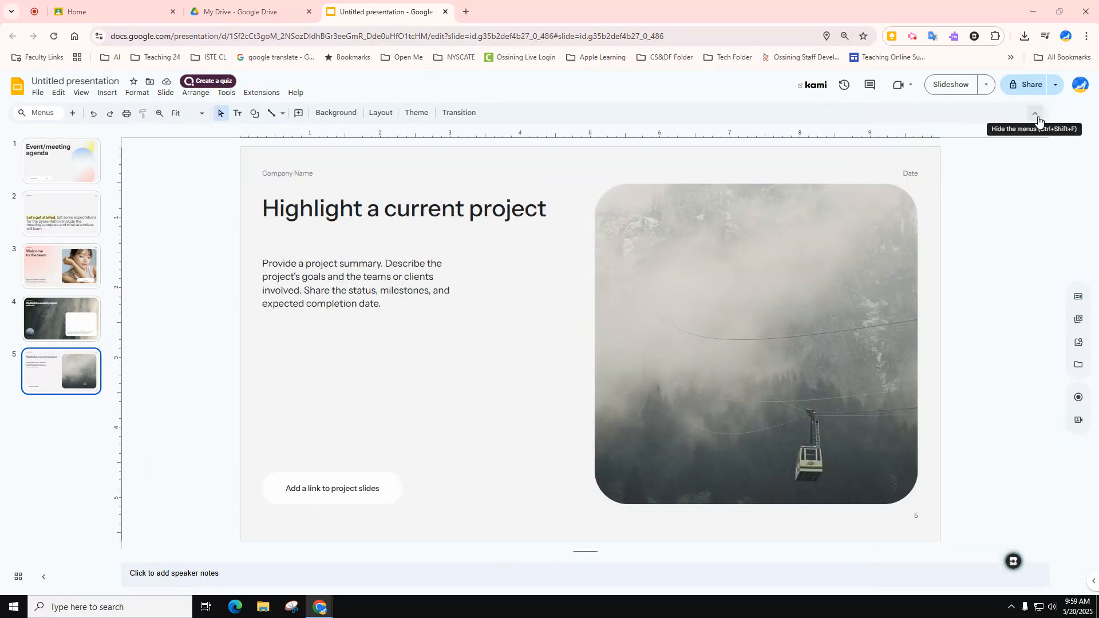
Step: On the title slide, replace the Company Name placeholder with the presenter's full name and clear the Date placeholder text
left_click(36, 159)
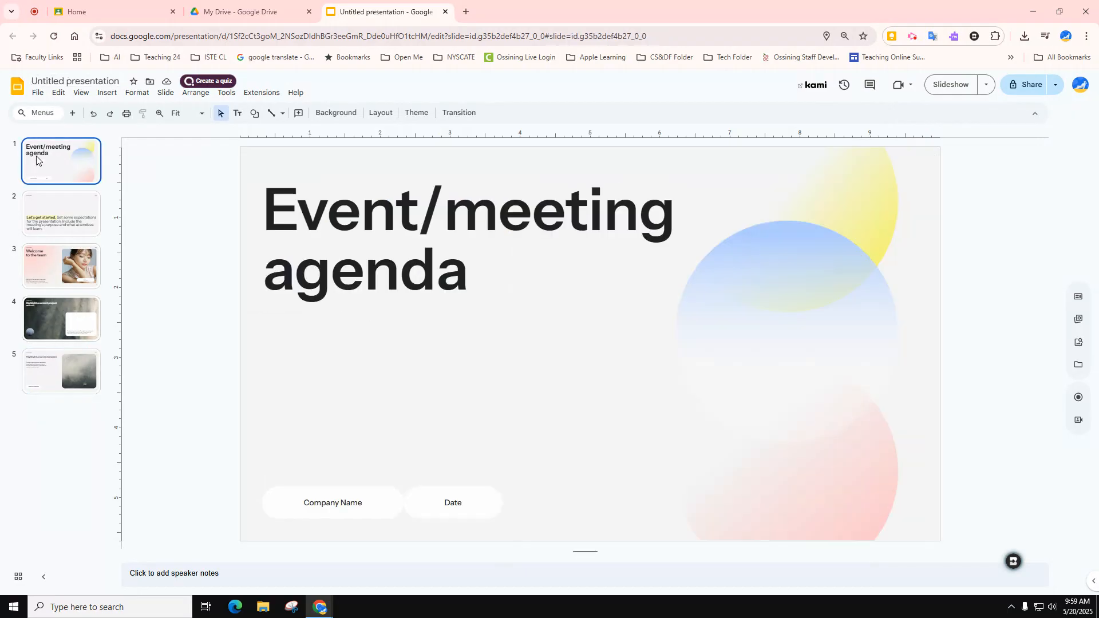
left_click(331, 506)
double_click(319, 505)
left_click(319, 504)
triple_click(320, 503)
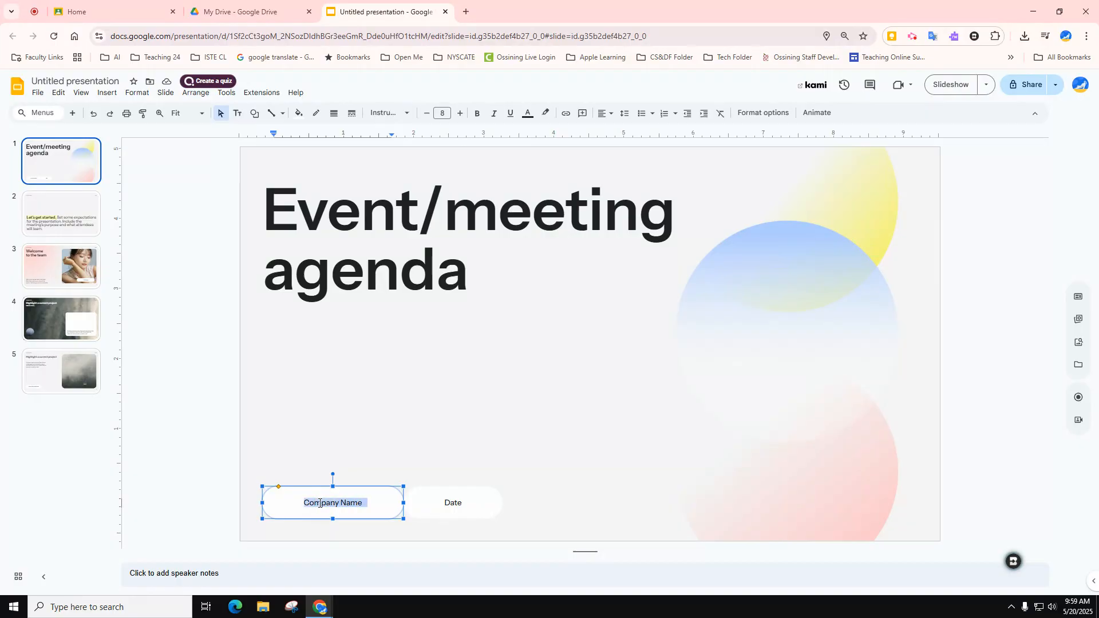
key("BackSpace")
double_click(443, 502)
left_click(296, 407)
left_click(323, 509)
type("Allison Bacon")
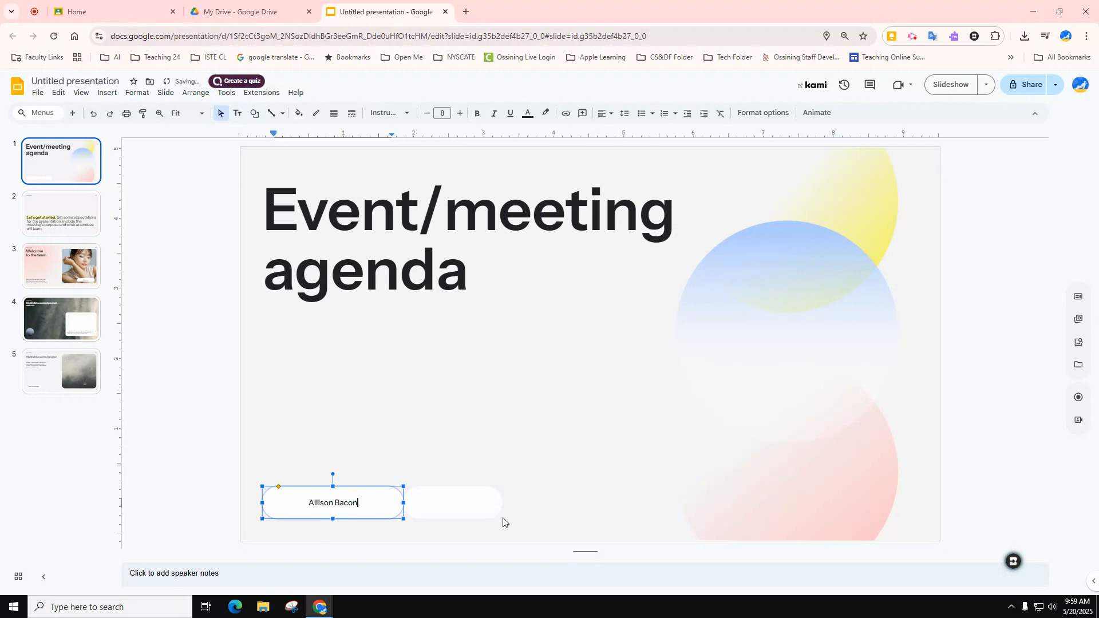
Step: Enter May 20, 2025 in the emptied date box on the title slide
left_click(463, 503)
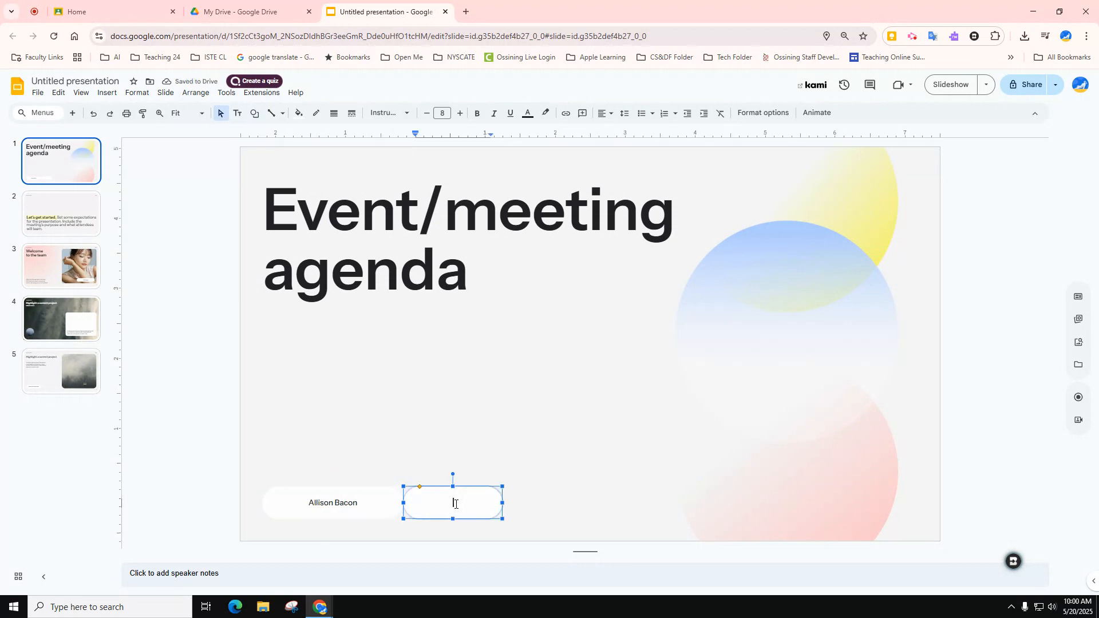
type("May")
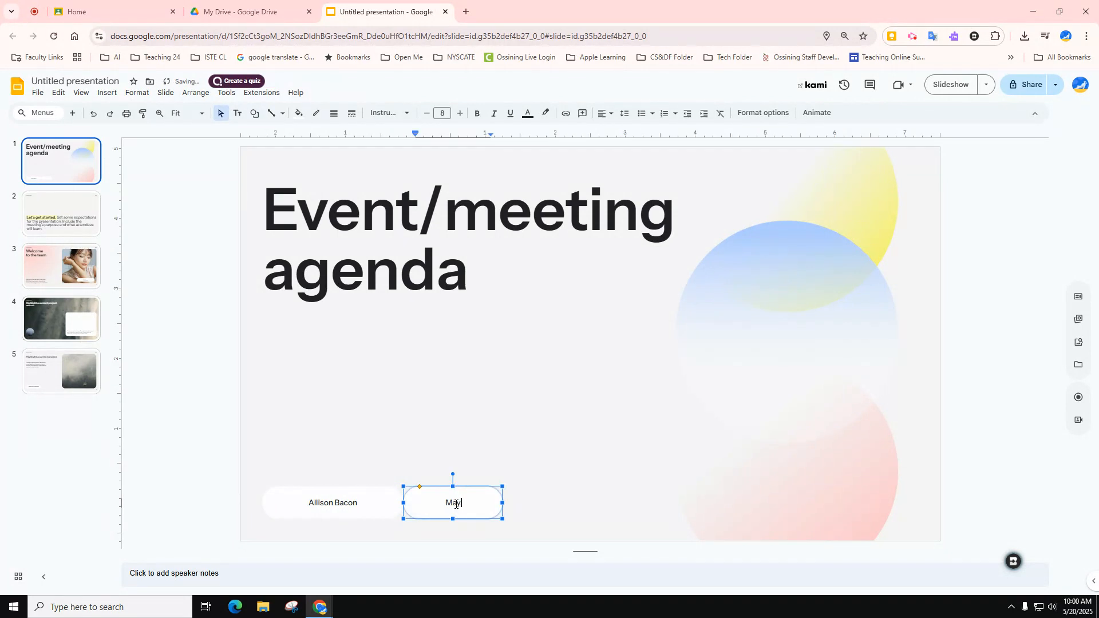
type(" 20, 2025")
left_click(336, 383)
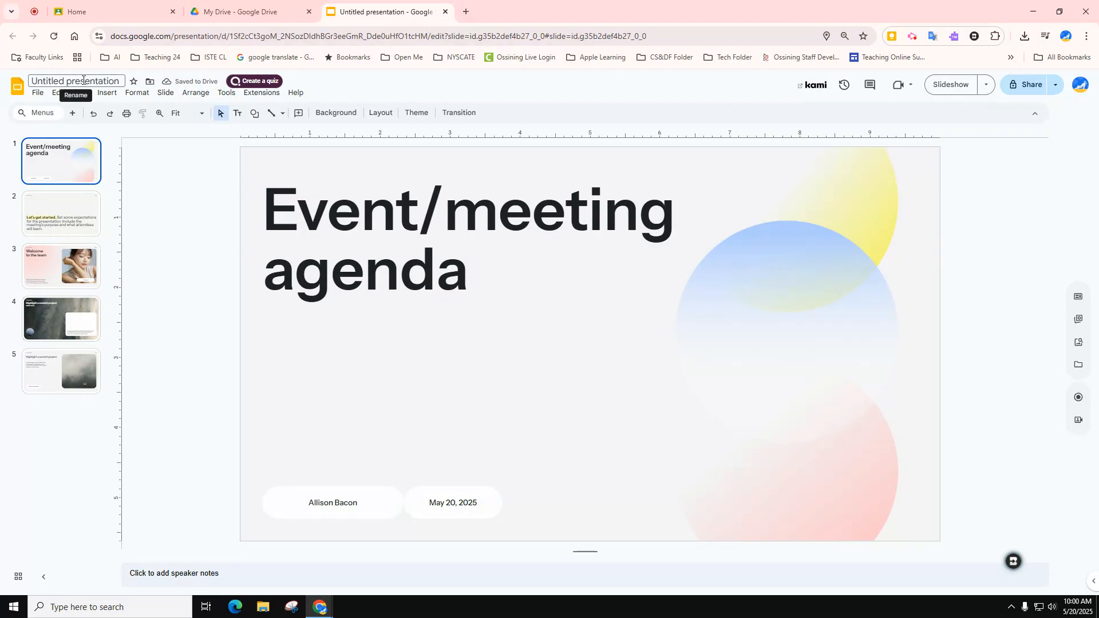
Step: Rename the presentation file as "Claremont Presentation"
left_click(83, 80)
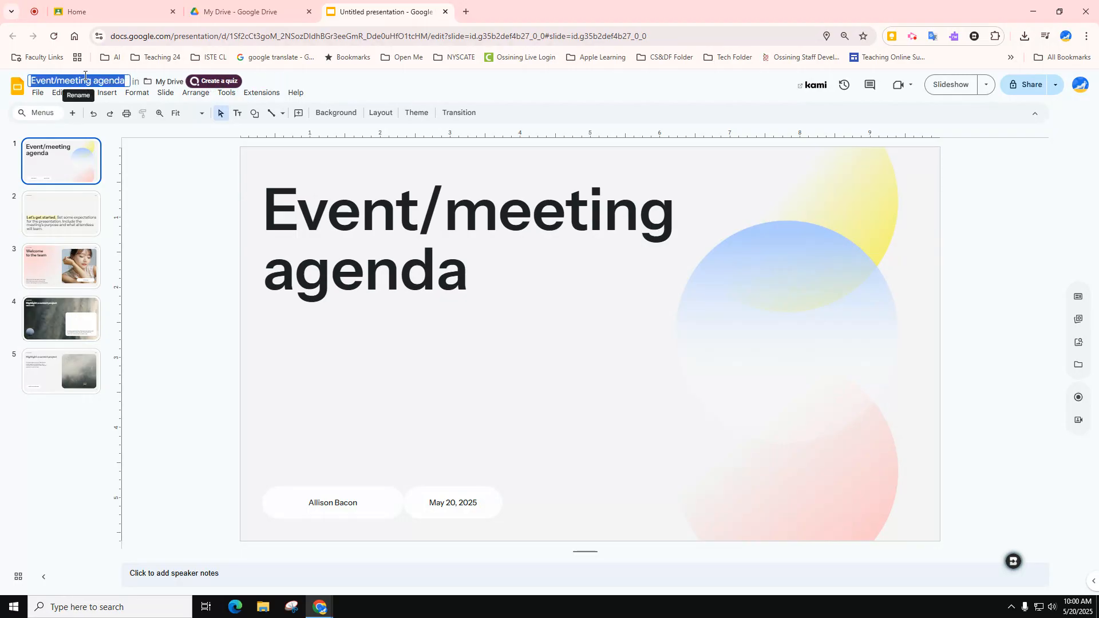
type("Claremont Presentation")
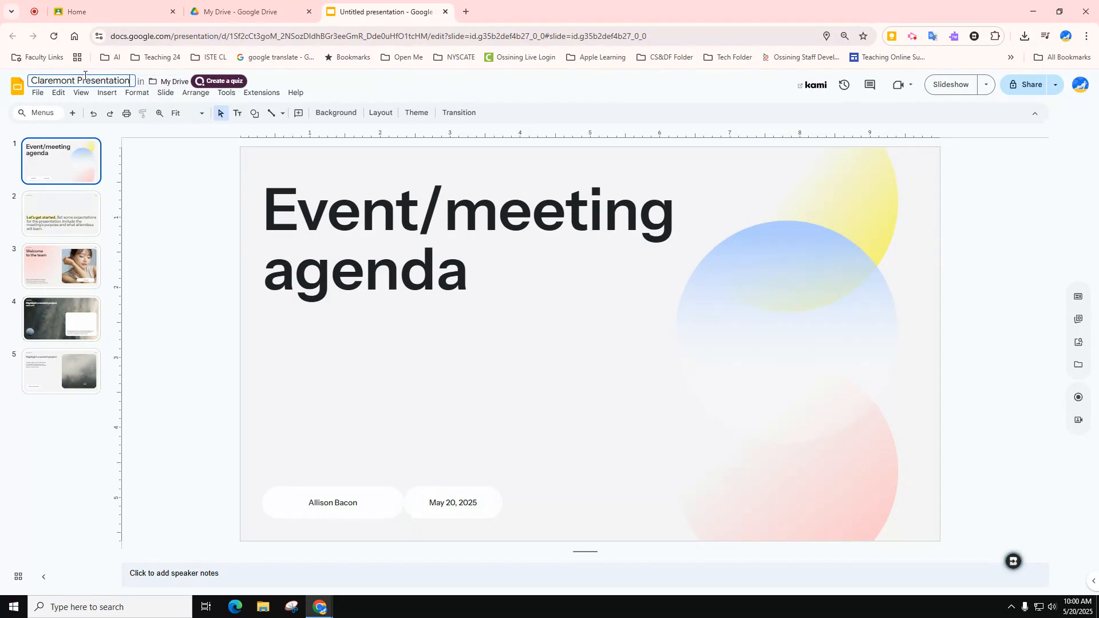
left_click(158, 288)
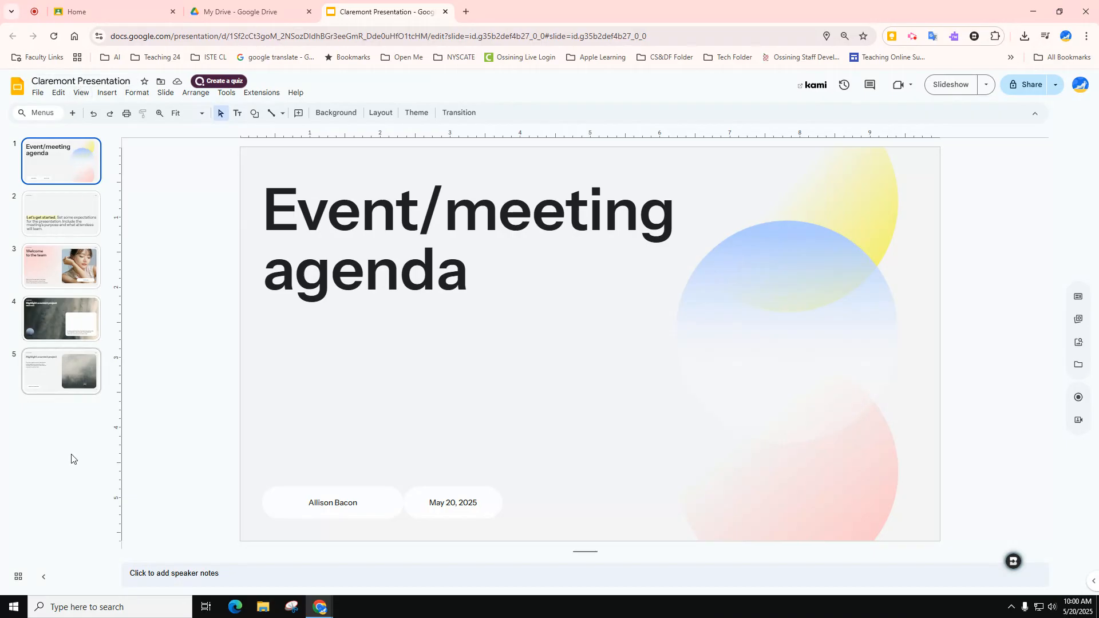
Step: Replace the title slide's "Event/meeting agenda" heading with "Claremont Presentation"
triple_click(408, 234)
type("Clare")
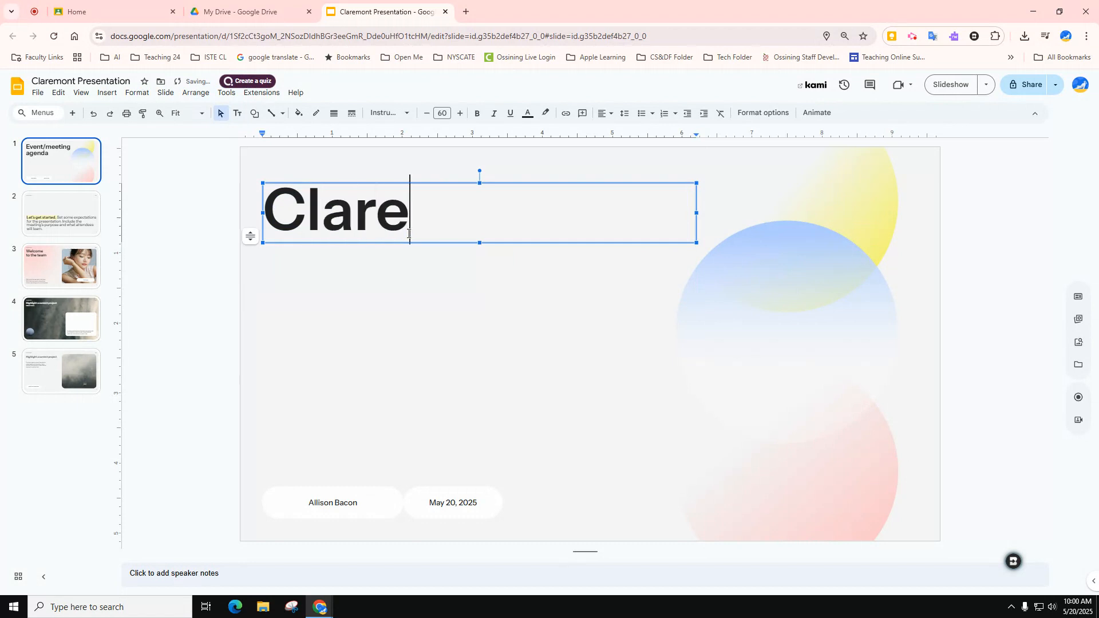
type("mont Presentation")
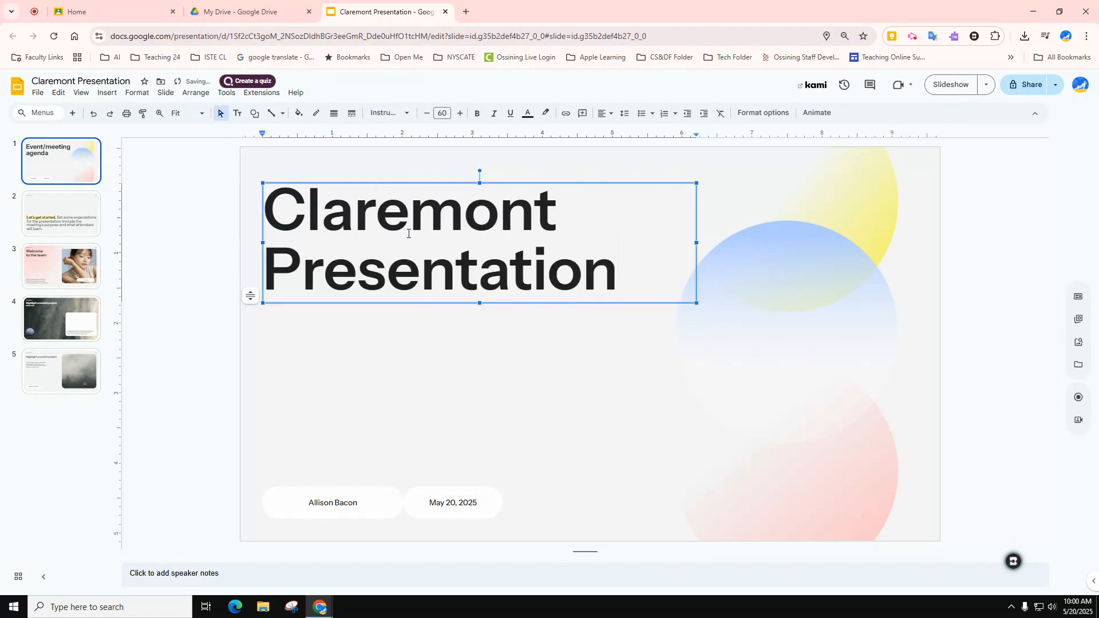
left_click(504, 418)
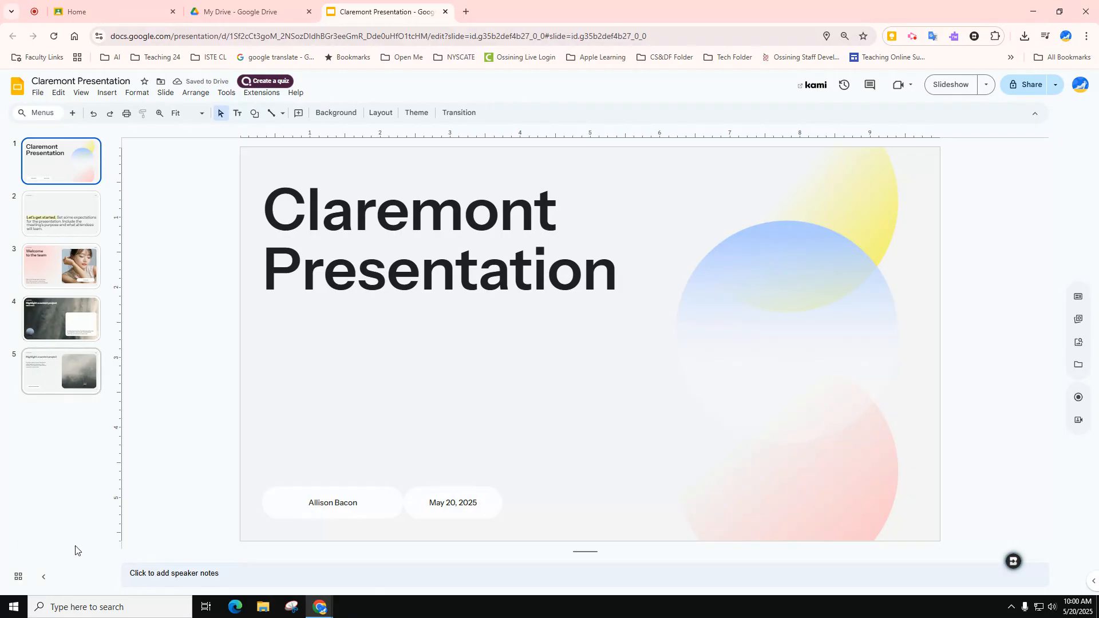
Step: Look through slides 2, 3 and 4 of the deck to examine their placeholder content, and return to the title slide
left_click(57, 211)
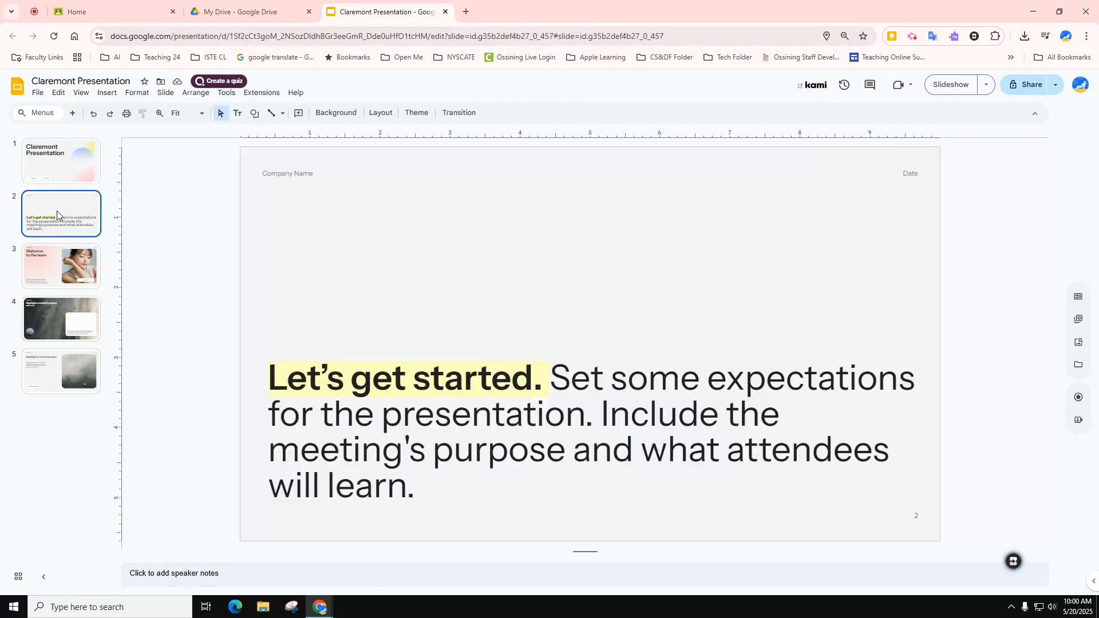
double_click(451, 393)
left_click(450, 393)
left_click(411, 217)
left_click(83, 279)
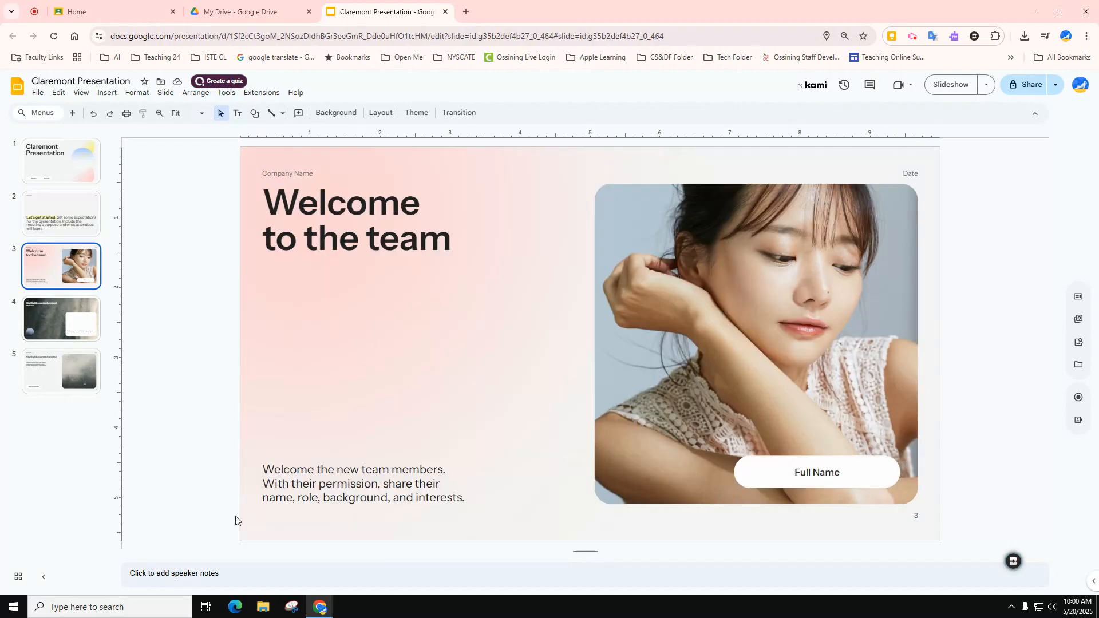
left_click(32, 315)
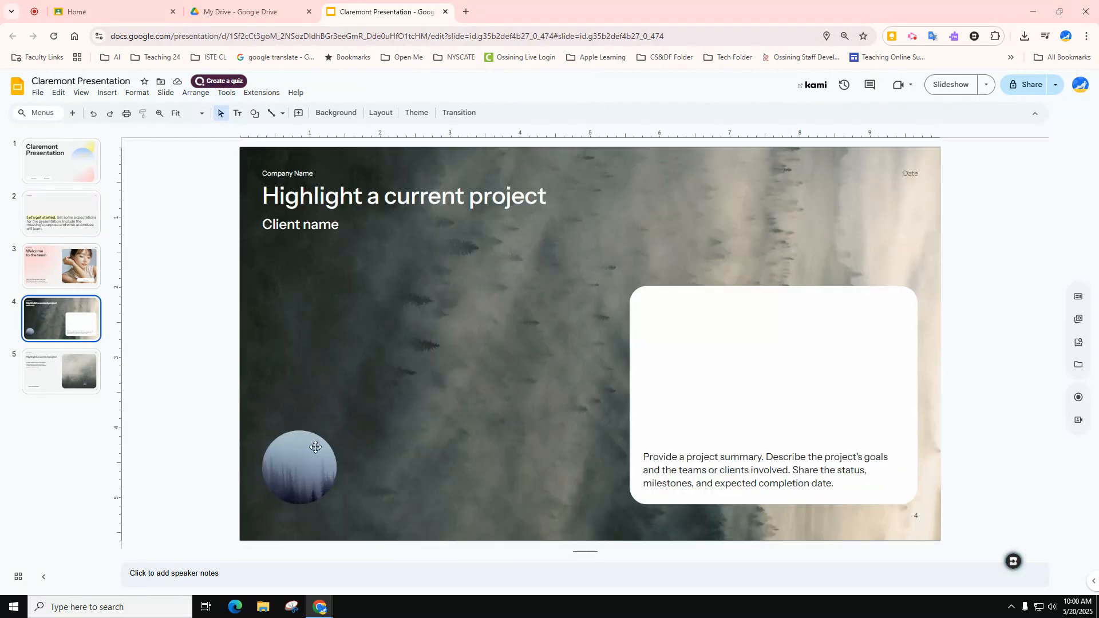
left_click(49, 173)
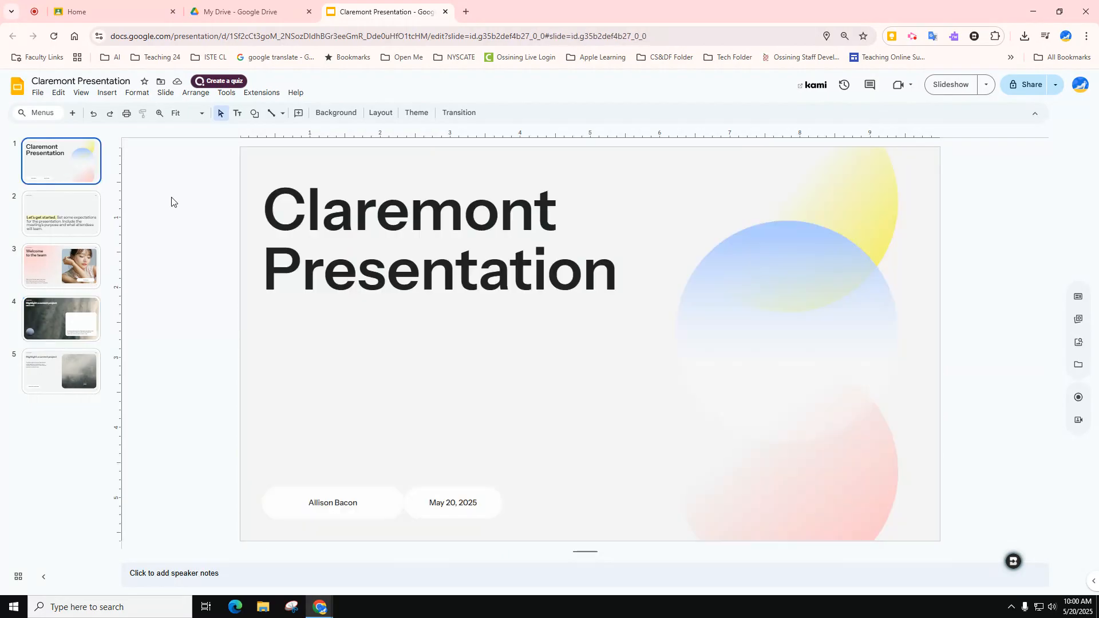
Step: Add a new slide after the title slide and delete its empty title placeholder
left_click(73, 114)
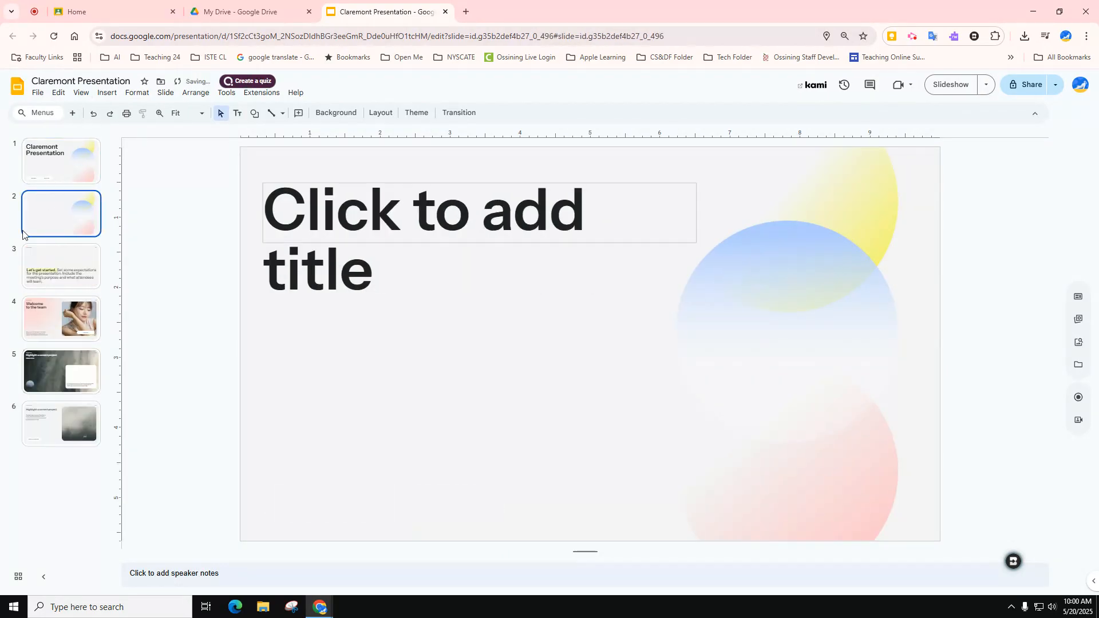
left_click(379, 184)
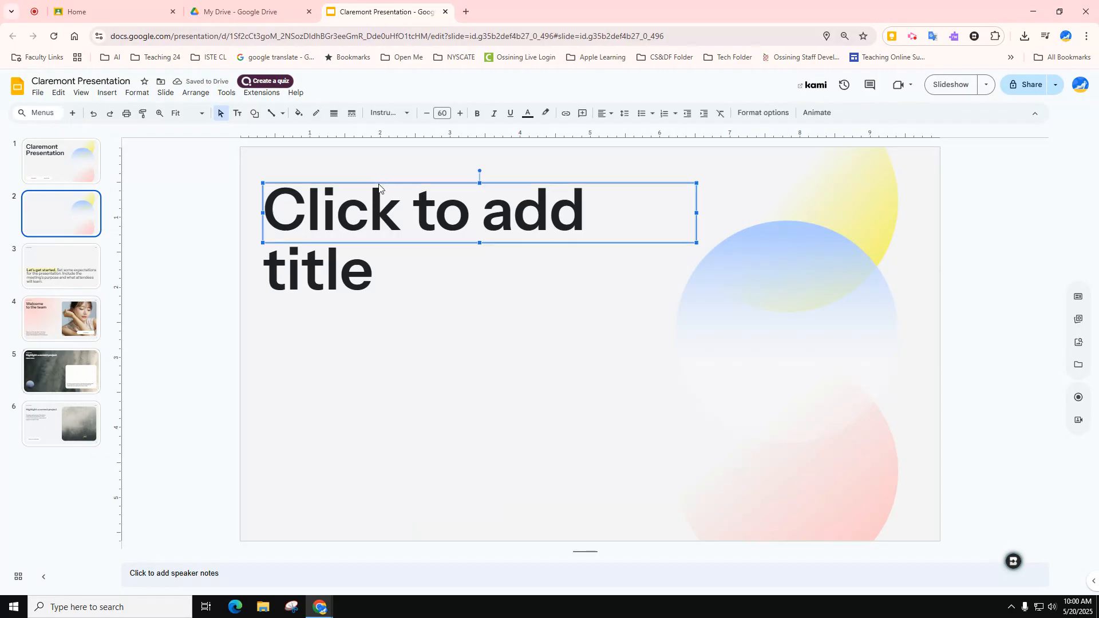
key("Delete")
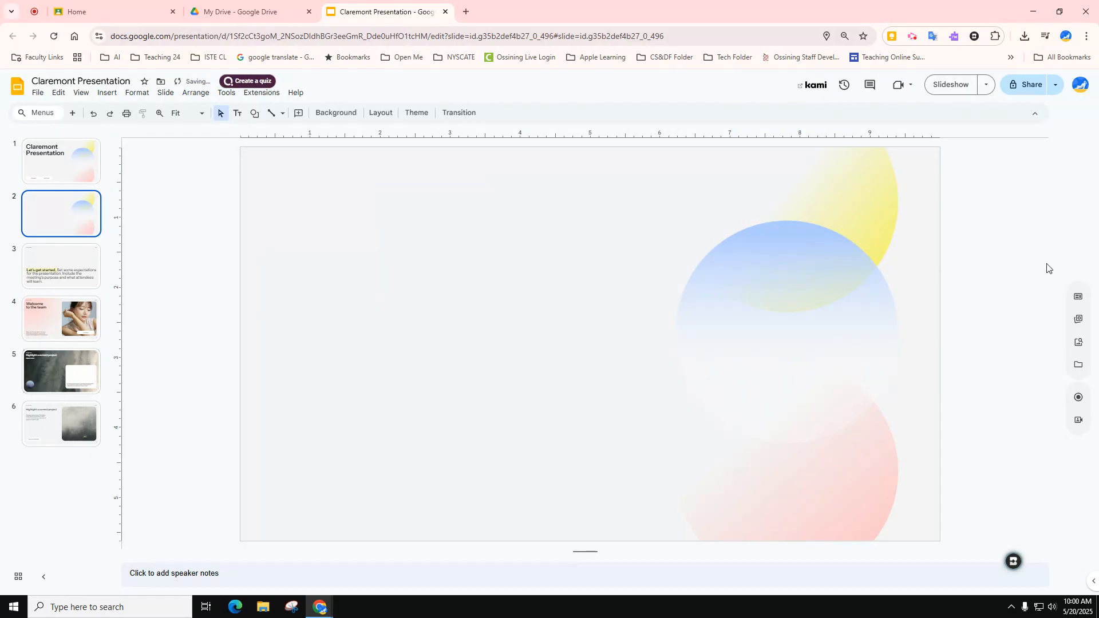
Step: Insert the purple quotation-mark card from the Quotes building blocks onto the blank slide 2 and return to the building block categories
left_click(1077, 299)
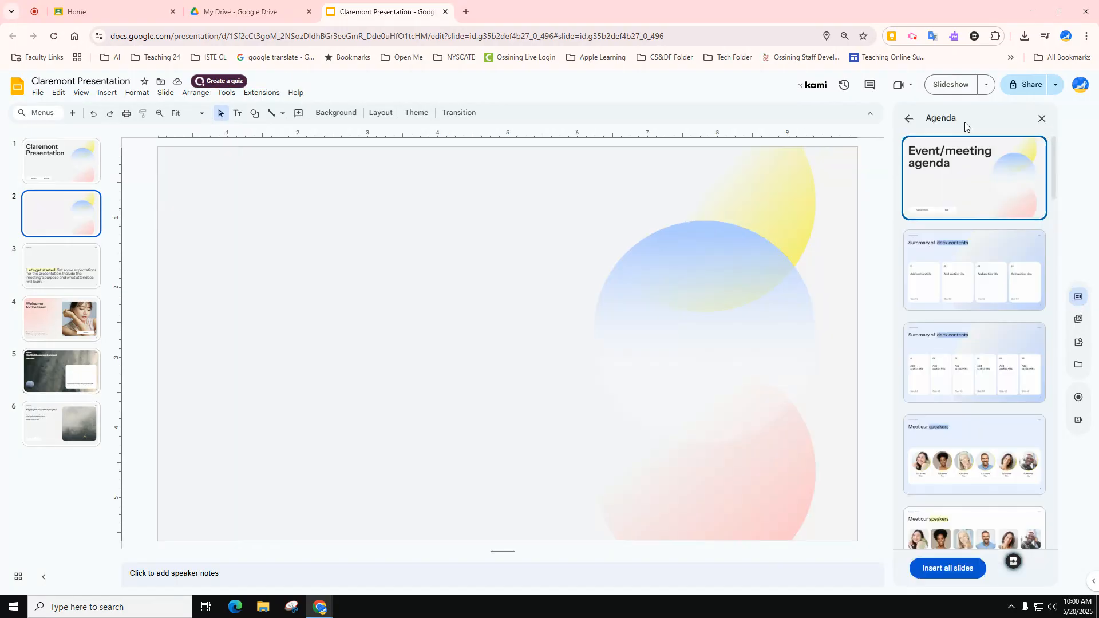
left_click(1041, 118)
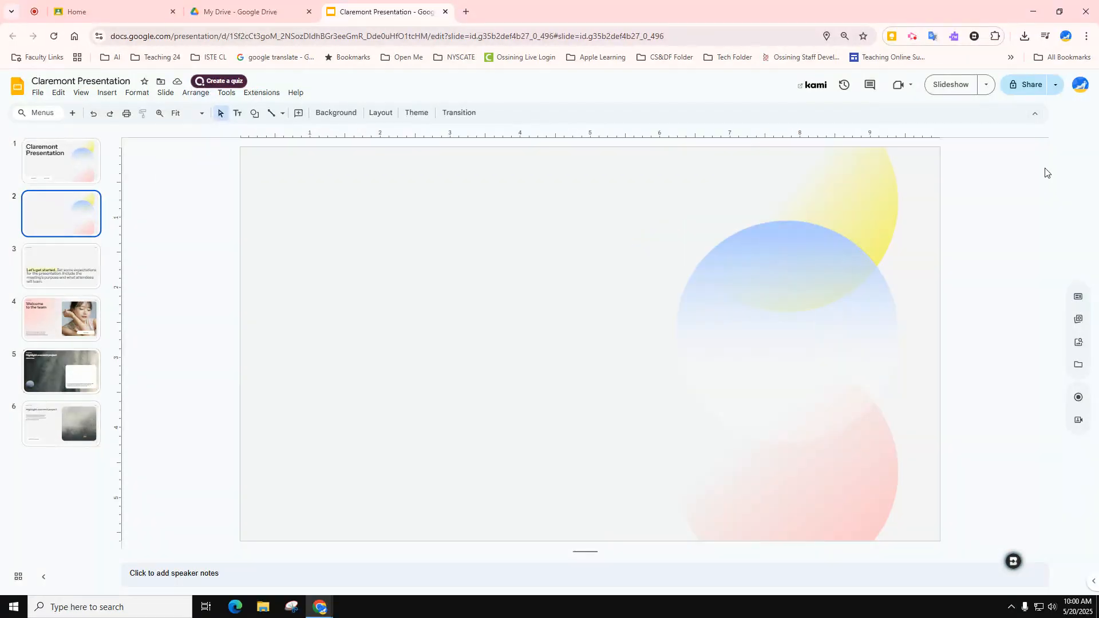
left_click(1080, 321)
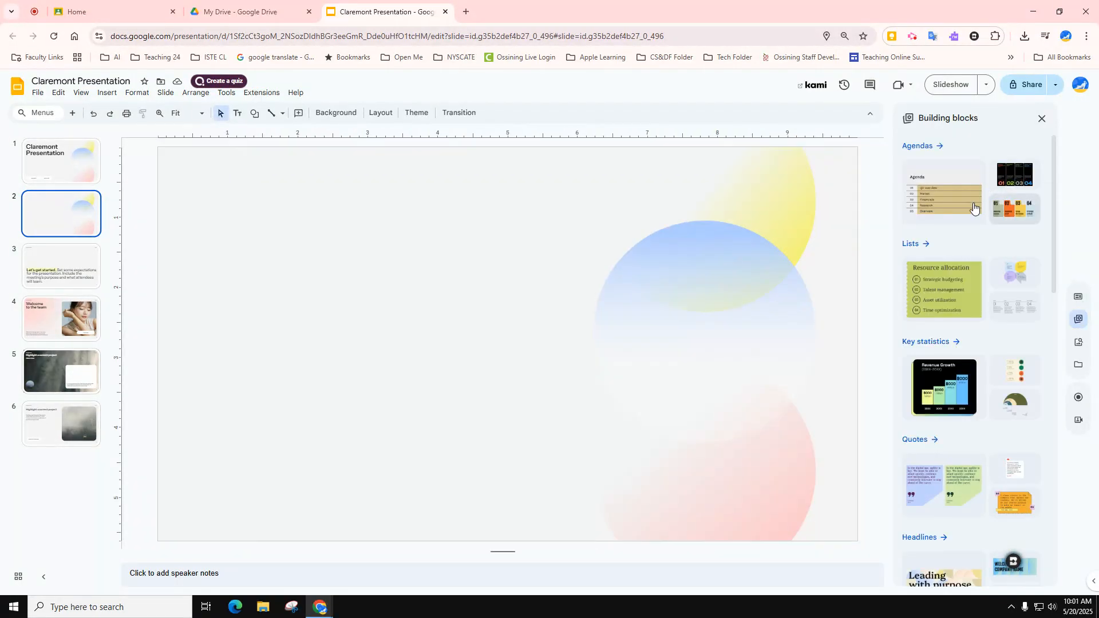
scroll(928, 362, "down", 2)
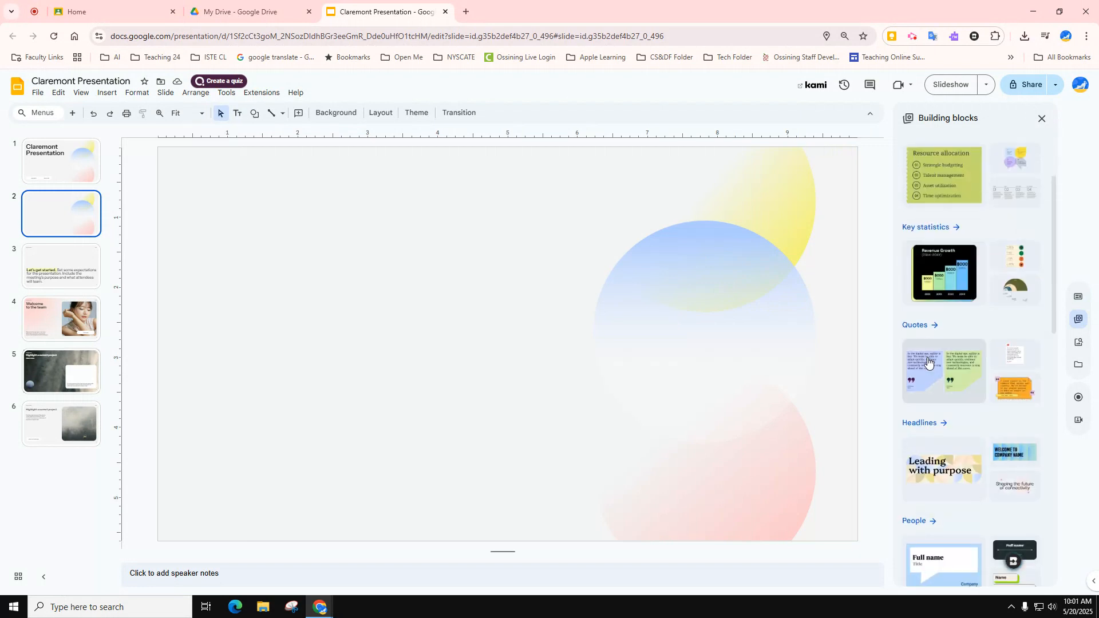
left_click(936, 326)
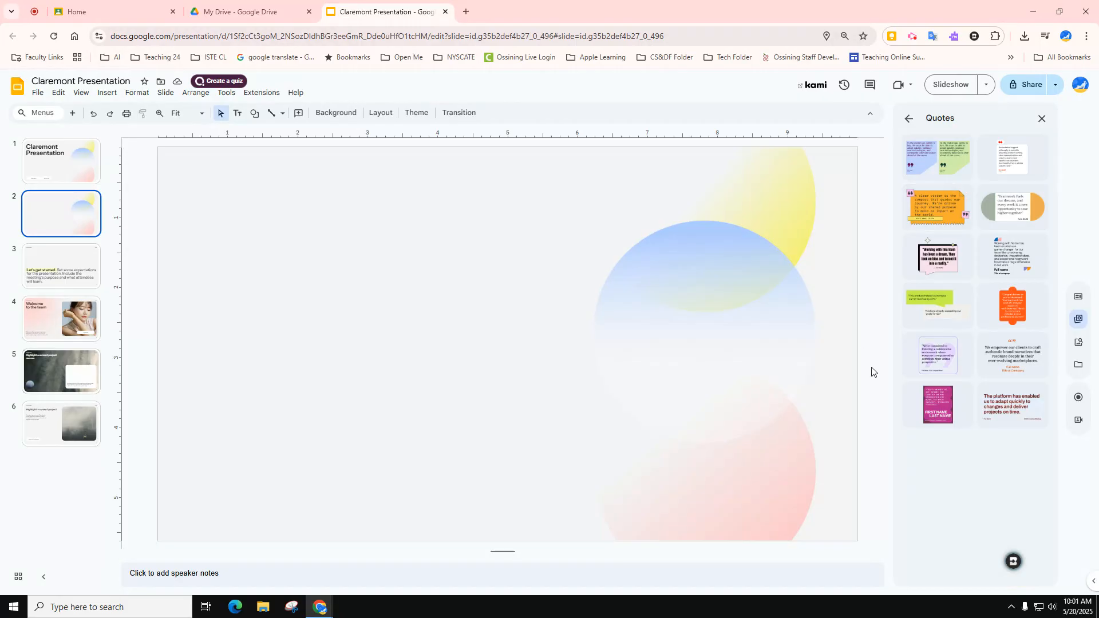
left_click(932, 357)
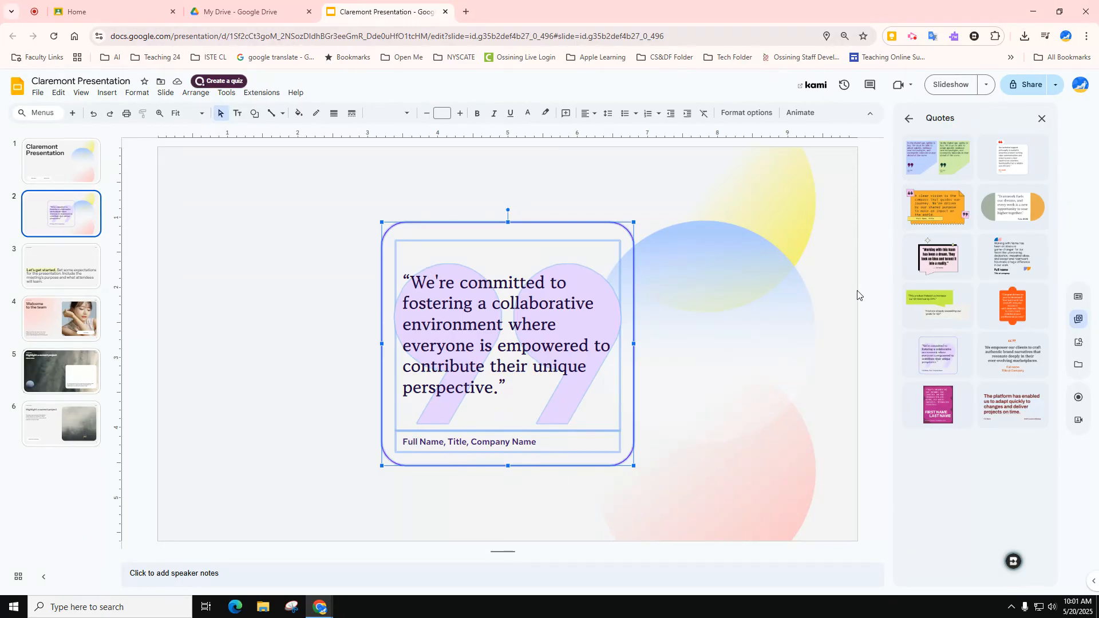
left_click(909, 118)
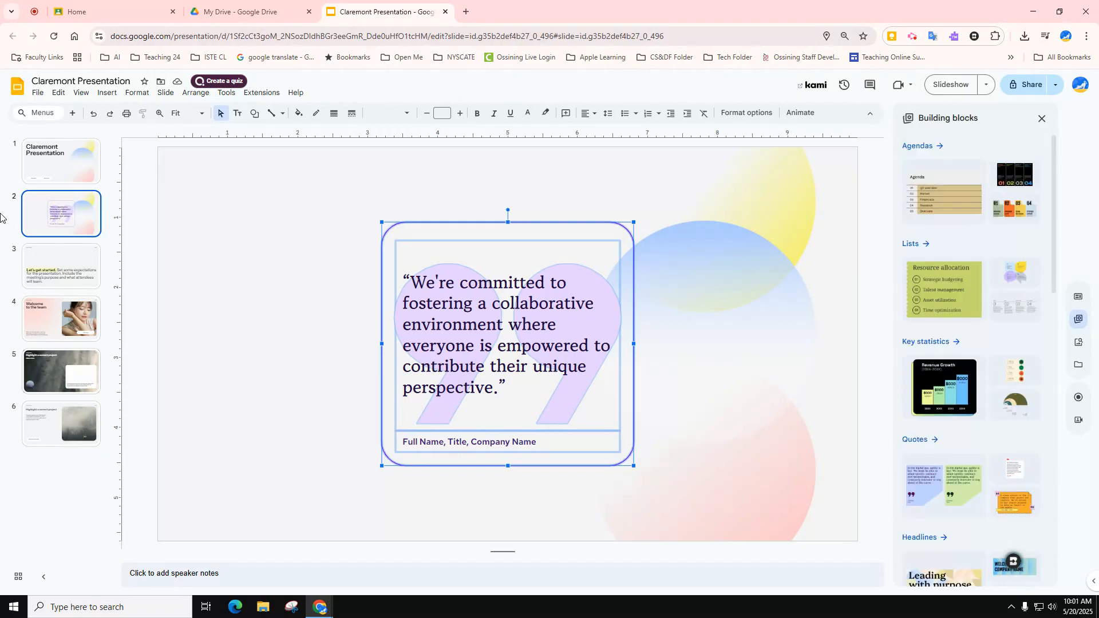
Step: Add a new slide after the quote slide and browse the building block categories through to Calls to action
left_click(72, 113)
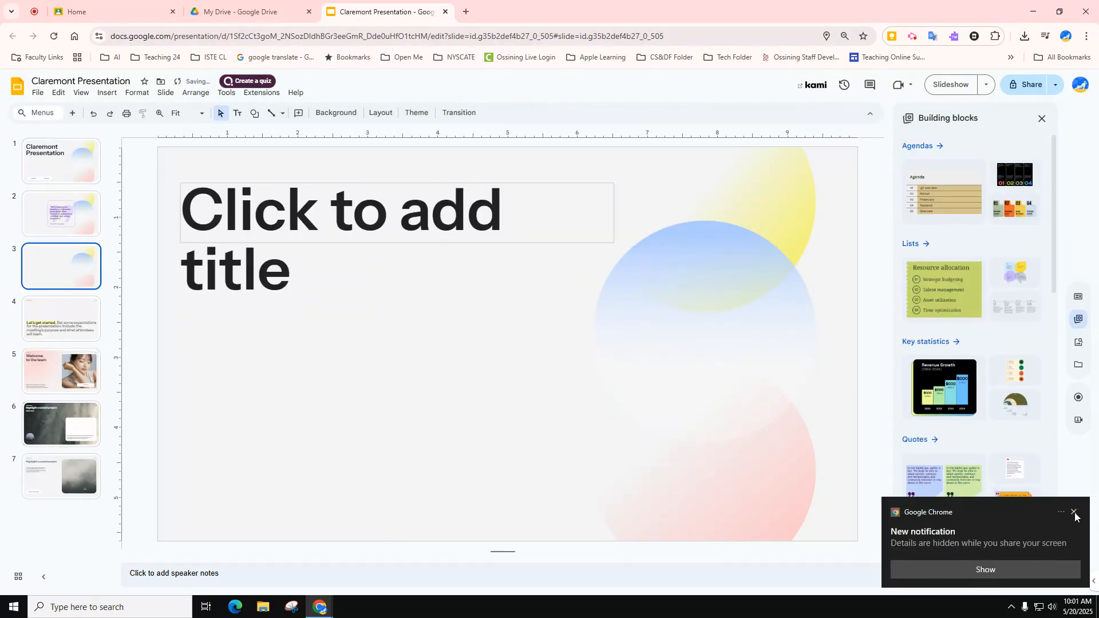
left_click(1074, 512)
scroll(946, 372, "down", 5)
scroll(944, 385, "down", 6)
scroll(947, 402, "down", 2)
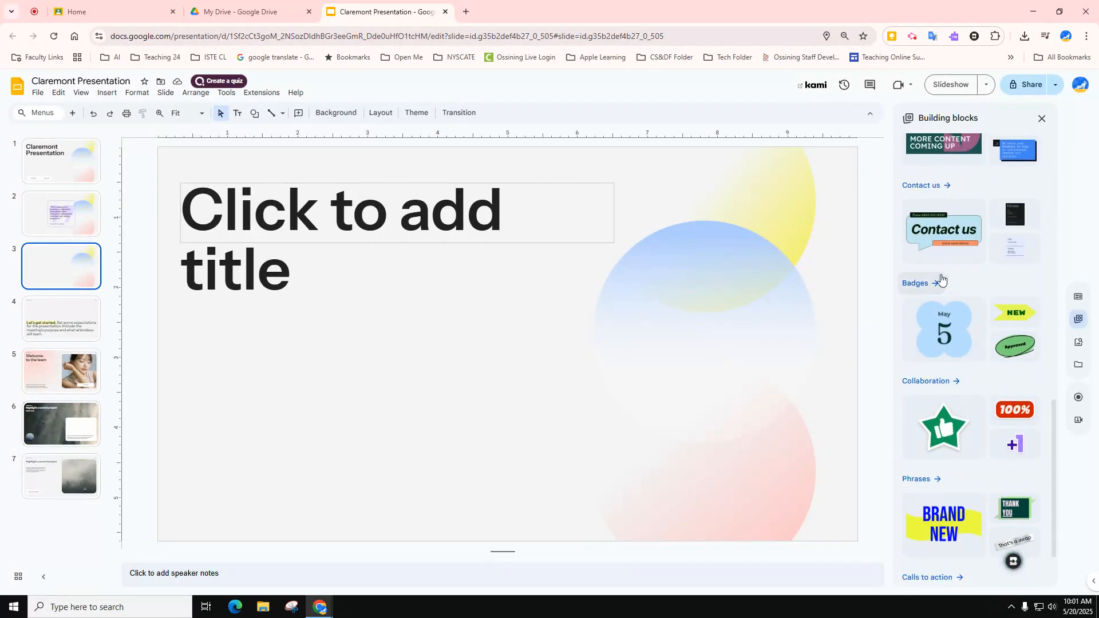
scroll(943, 458, "down", 2)
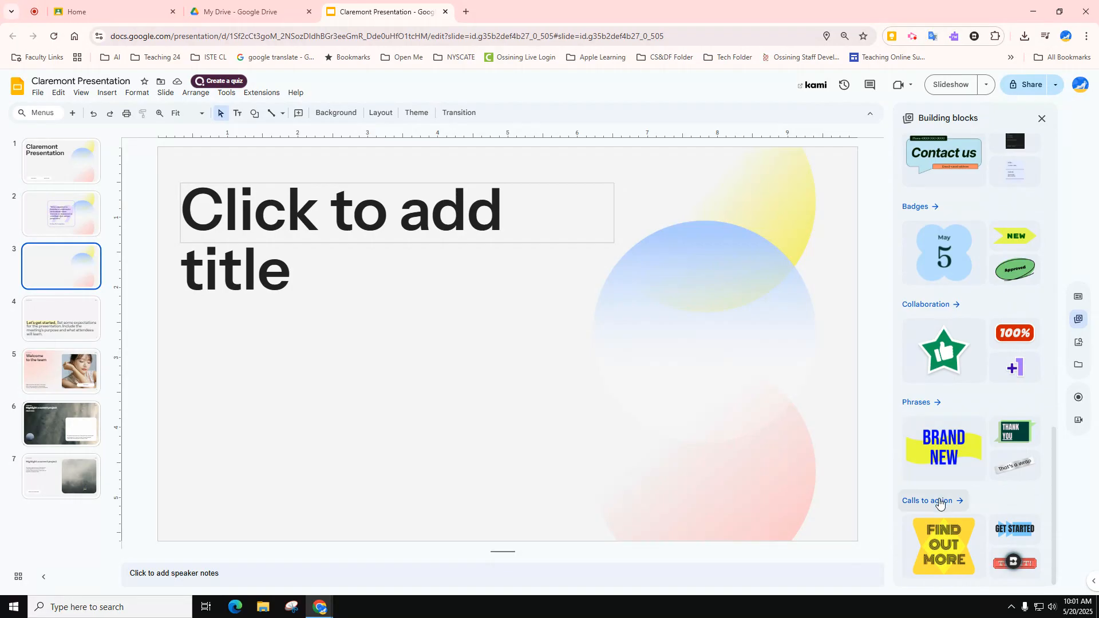